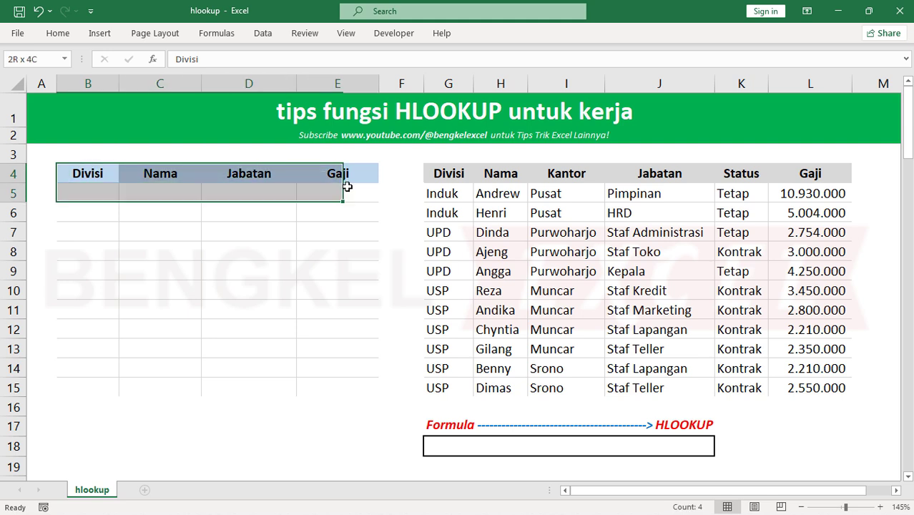
Step: Examine the empty table's headers in B4:E4 and the names in the source table's Nama column
left_click(98, 173)
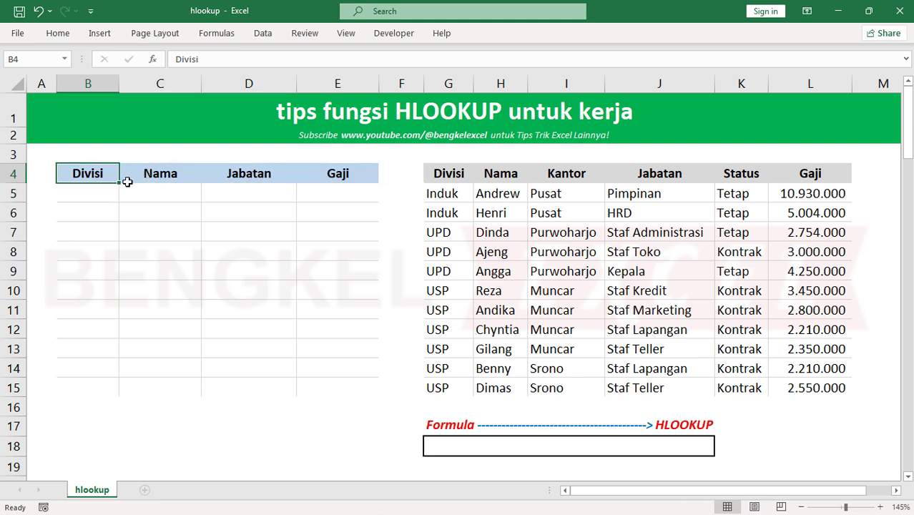
left_click(158, 179)
left_click(93, 180)
left_click(497, 212)
left_click(547, 233)
left_click(504, 209)
left_click(507, 252)
left_click(509, 288)
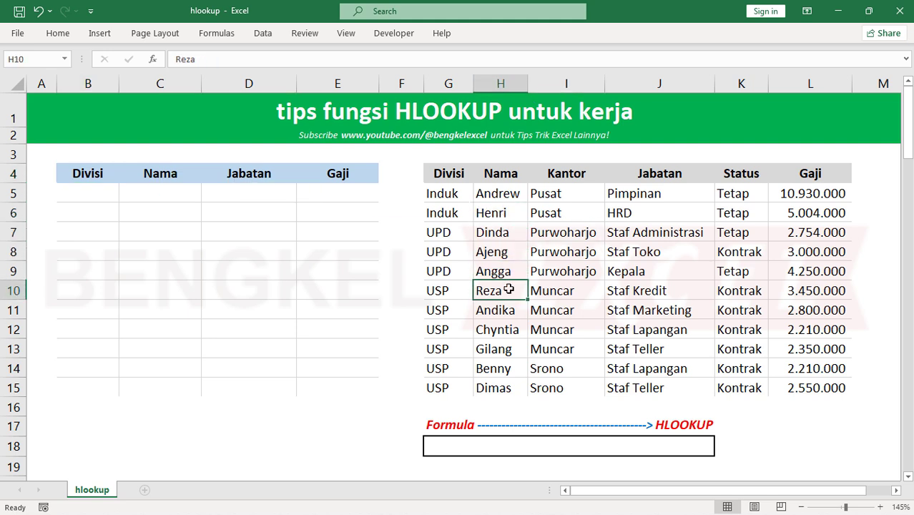
Step: Copy the Divisi data from G5:G15 and paste it as values into column B starting at B5
left_click_drag(438, 196, 436, 388)
right_click(449, 204)
left_click(483, 165)
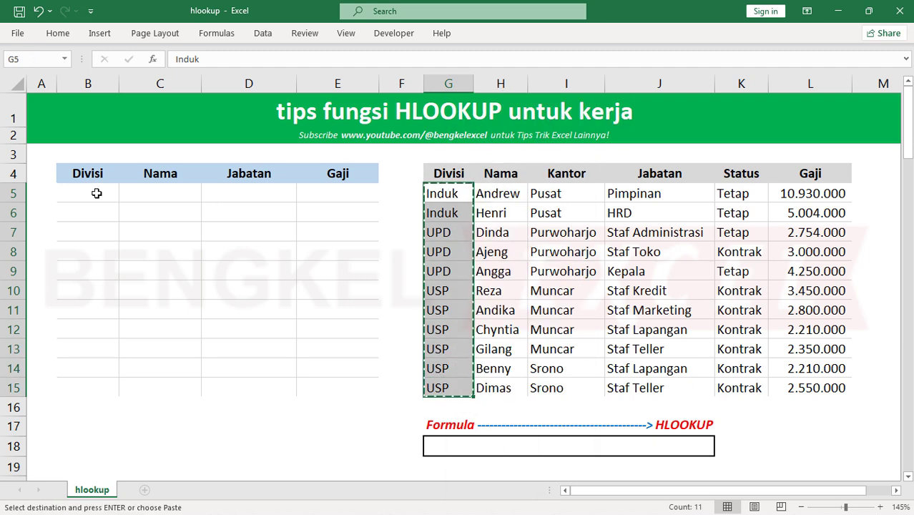
right_click(95, 191)
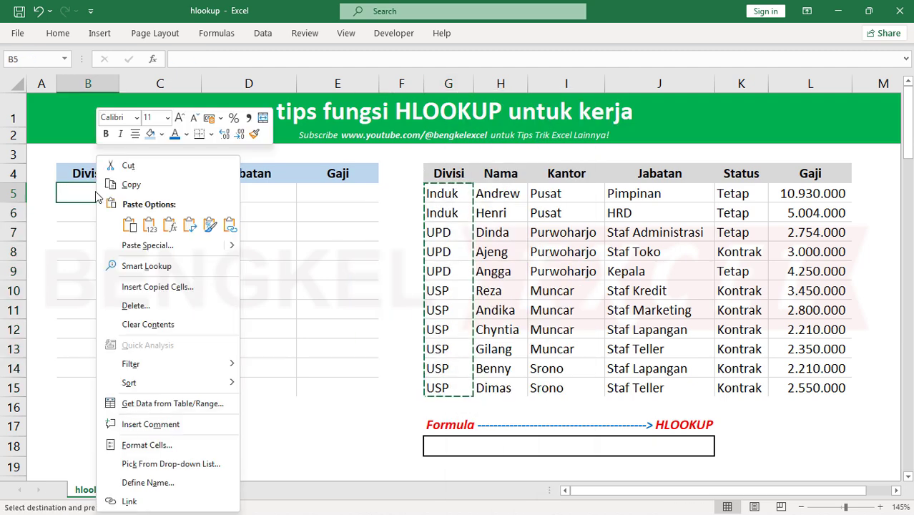
left_click(149, 224)
left_click(228, 258)
Step: Copy the Nama data from H5:H15 and paste it as values into column C starting at C5
left_click_drag(501, 194, 487, 383)
right_click(496, 219)
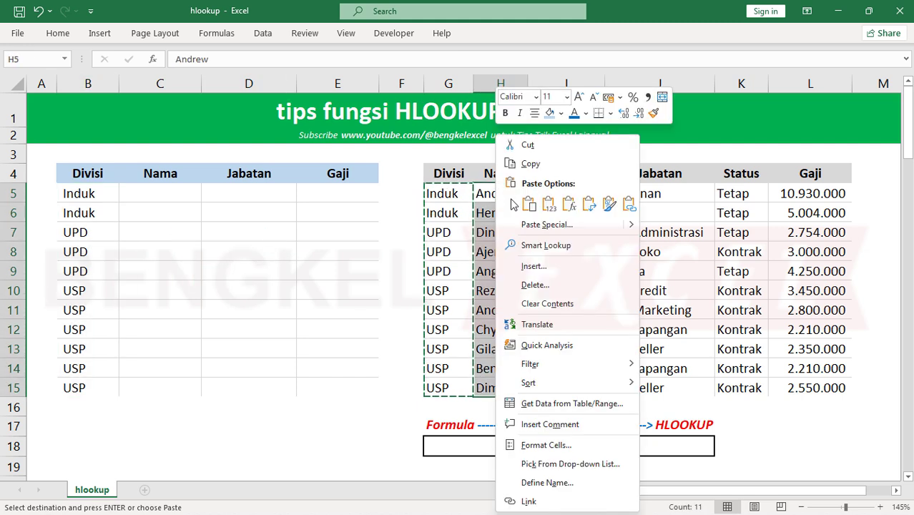
left_click(543, 156)
right_click(141, 190)
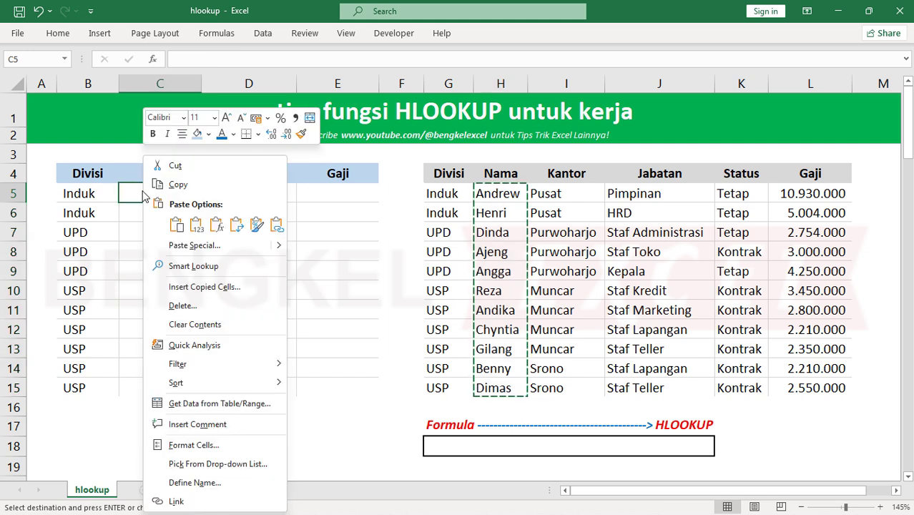
left_click(195, 226)
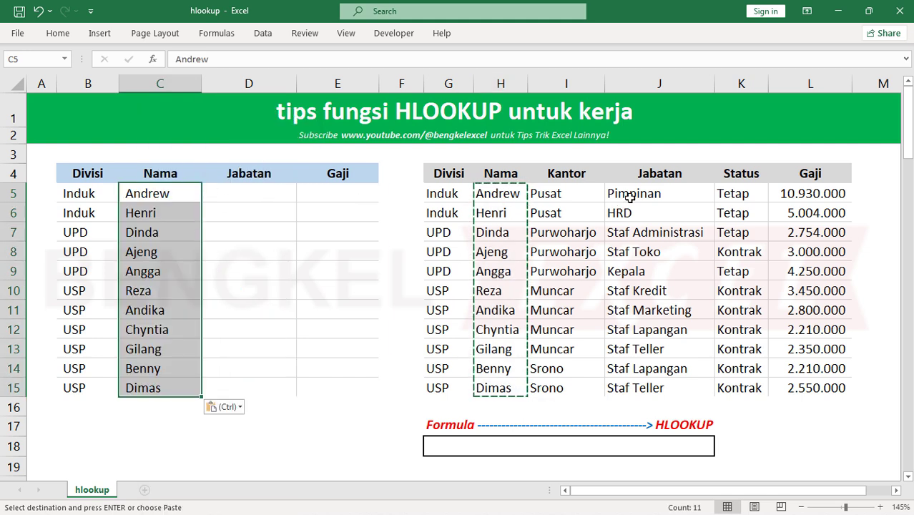
Step: Copy the Jabatan data from J5:J15 and paste it as values into column D starting at D5
left_click_drag(618, 197, 616, 385)
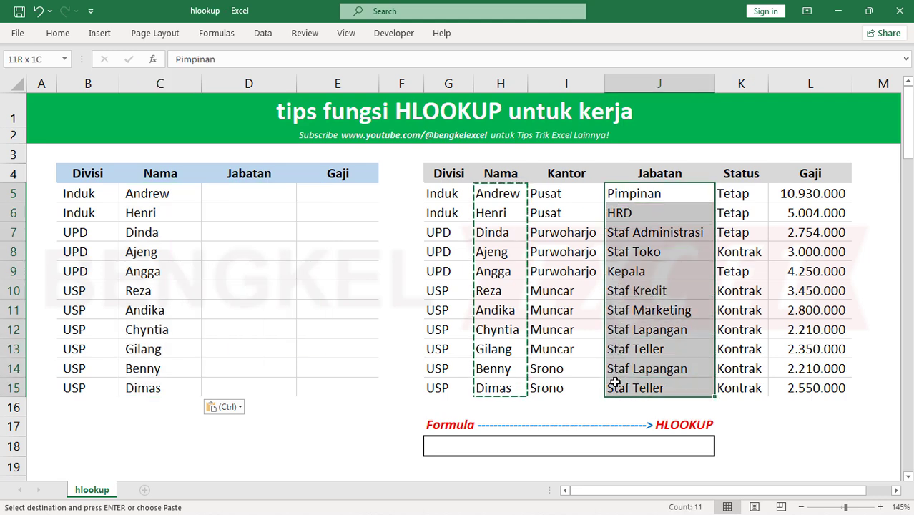
right_click(635, 192)
left_click(677, 164)
left_click(249, 194)
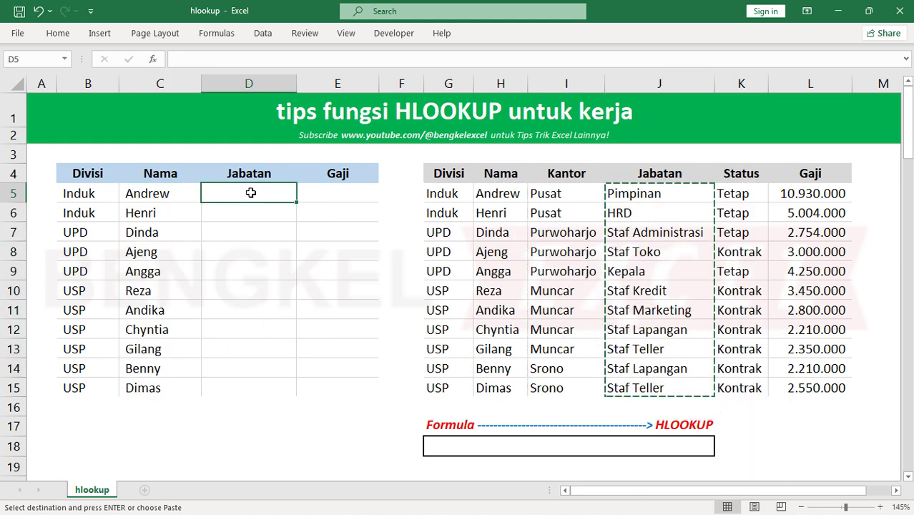
right_click(249, 194)
left_click(305, 225)
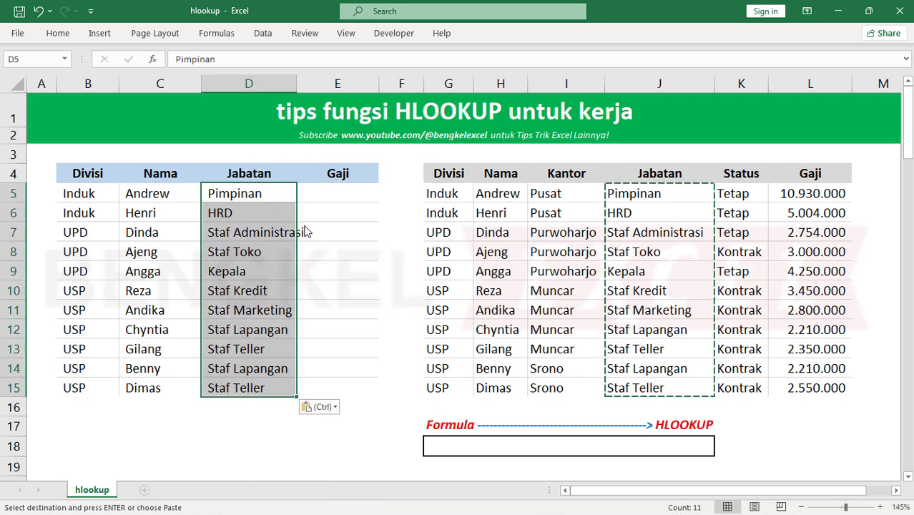
Step: Copy the Gaji data from L5:L15 and paste it into column E starting at E5
left_click_drag(808, 193, 808, 389)
right_click(808, 230)
left_click(699, 185)
left_click(314, 193)
right_click(315, 193)
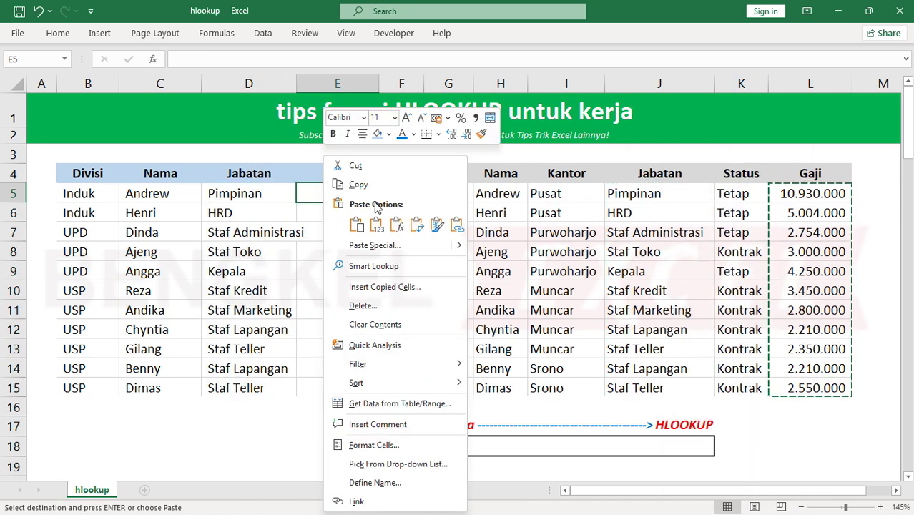
left_click(358, 226)
Step: Clear the pasted data from B5:E15
left_click_drag(80, 197, 324, 382)
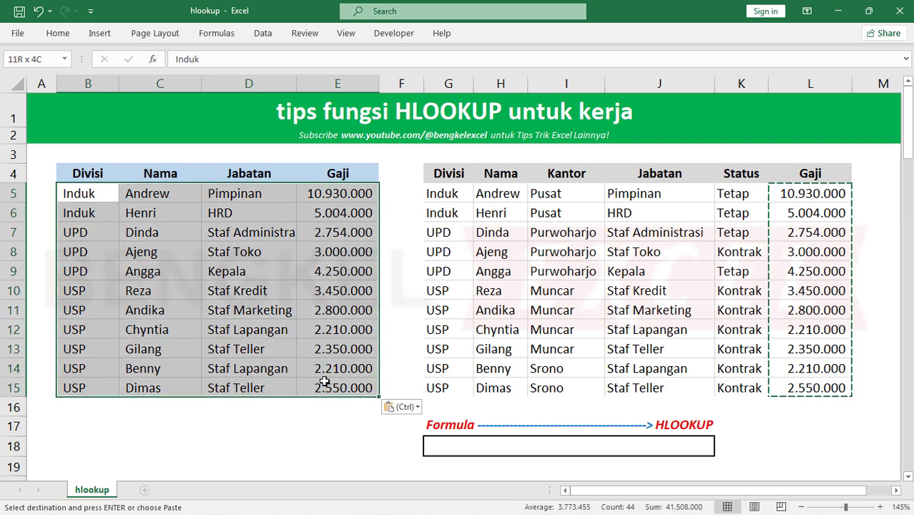
left_click(249, 252)
left_click_drag(80, 198, 318, 380)
key("Delete")
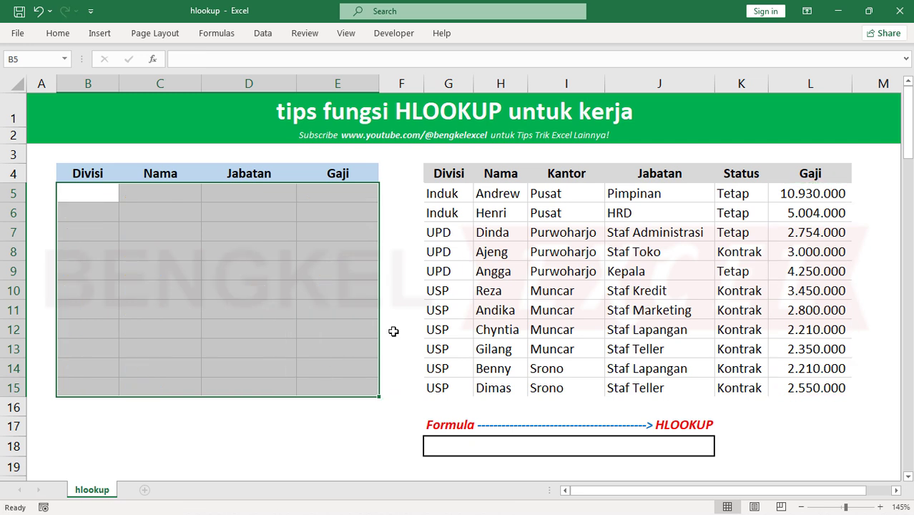
Step: Compare the header rows of both tables and delete the header text in B4:E4
left_click(458, 175)
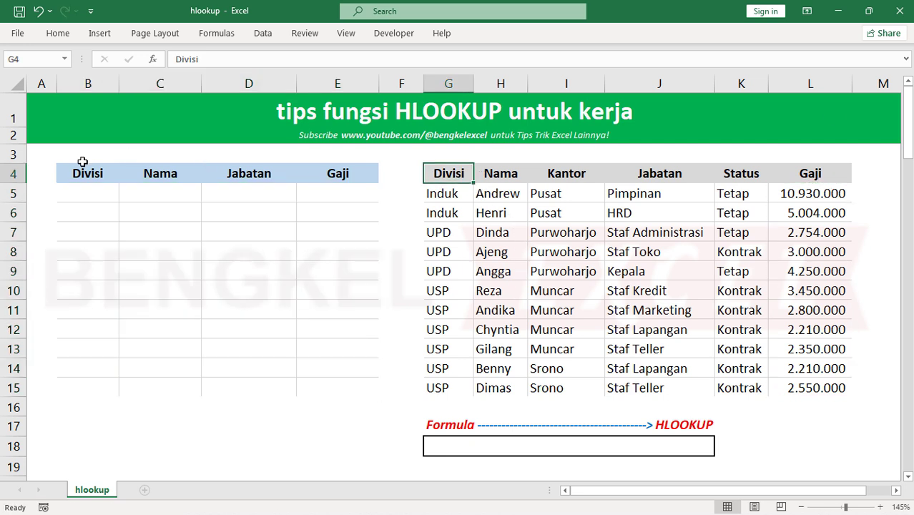
left_click(105, 173)
left_click_drag(105, 173, 333, 172)
left_click_drag(442, 173, 795, 187)
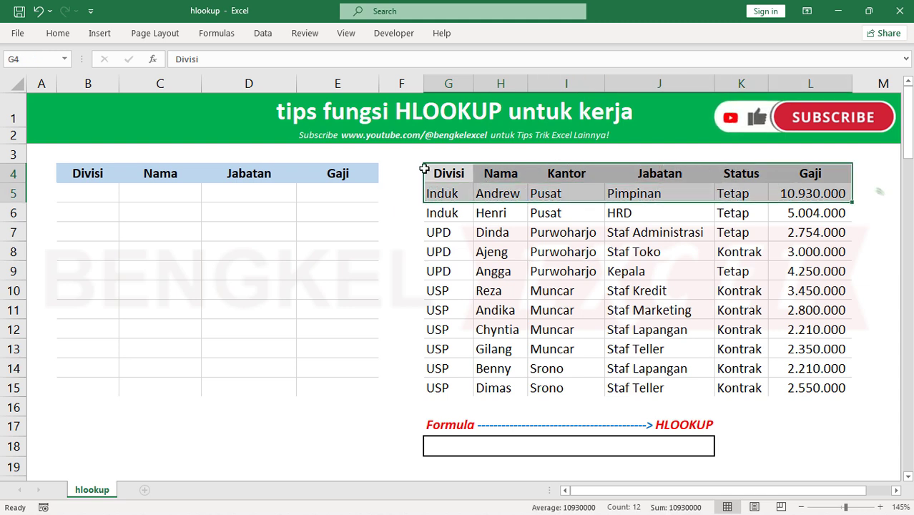
left_click(91, 174)
left_click_drag(90, 174, 357, 176)
key("Delete")
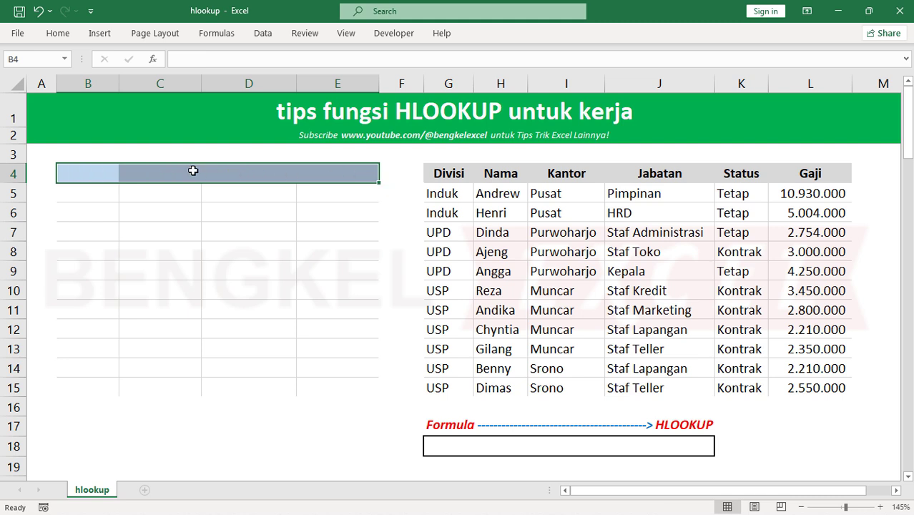
Step: Add list data validation to cell B4 using the source headers =$G$4:$L$4
left_click(94, 170)
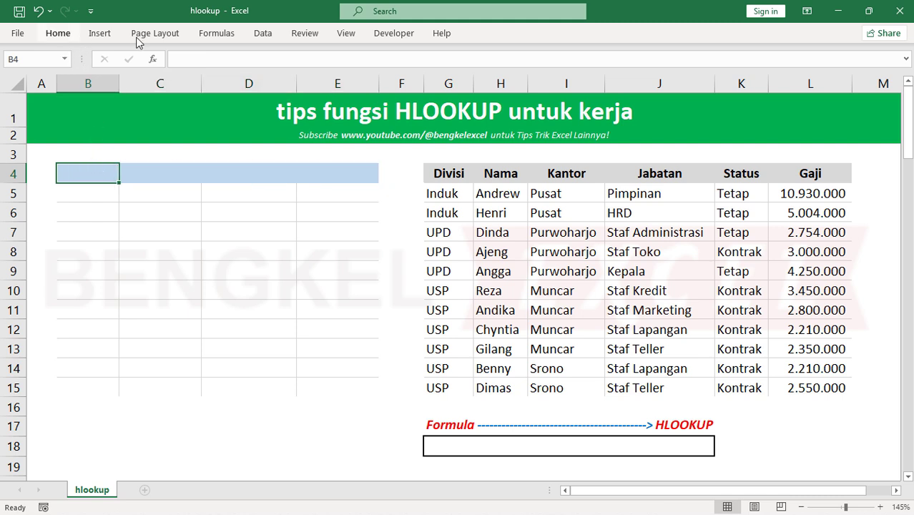
left_click(263, 34)
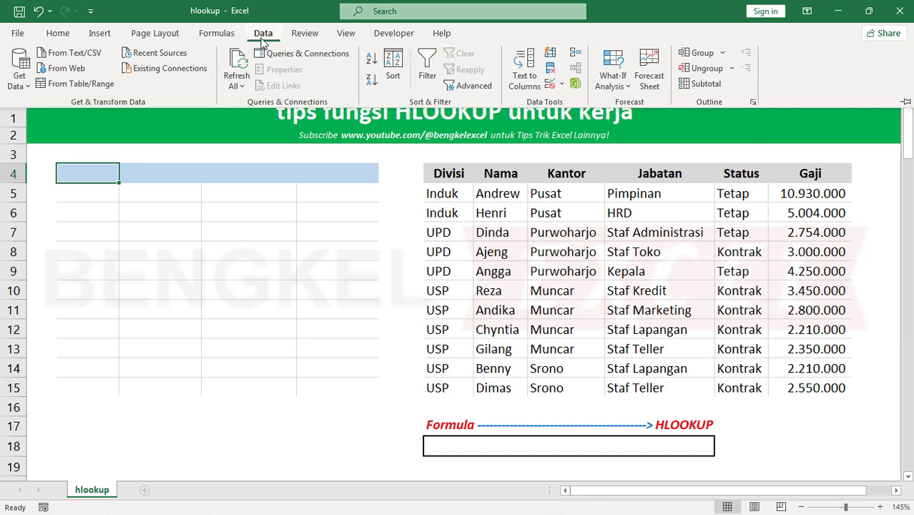
left_click(555, 86)
left_click_drag(522, 293, 179, 227)
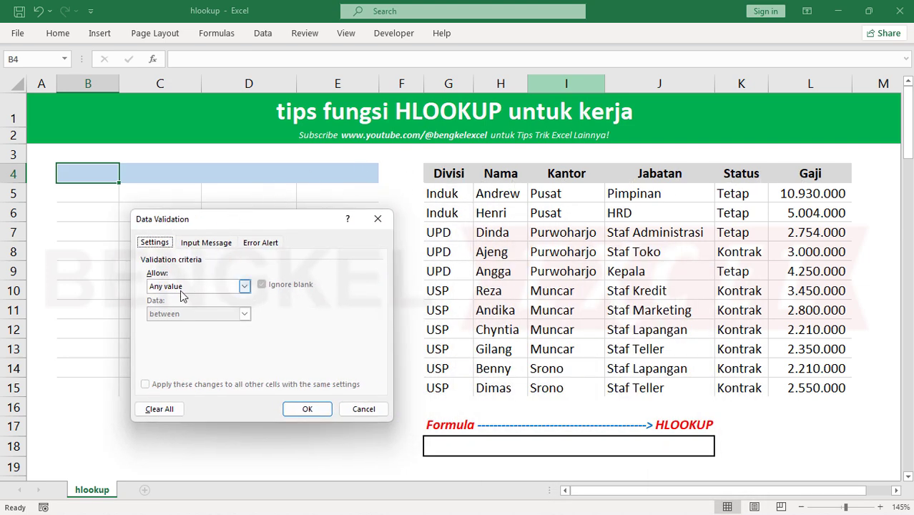
left_click(244, 286)
left_click(169, 327)
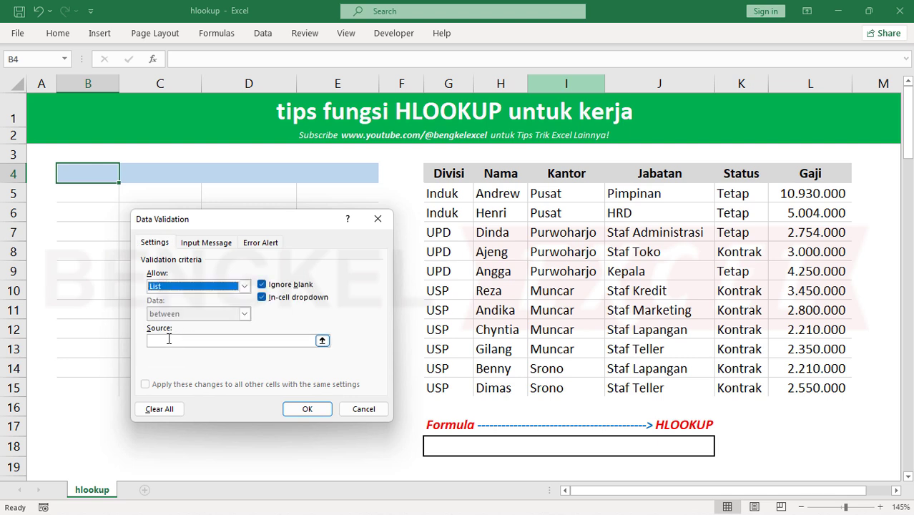
left_click_drag(439, 173, 816, 174)
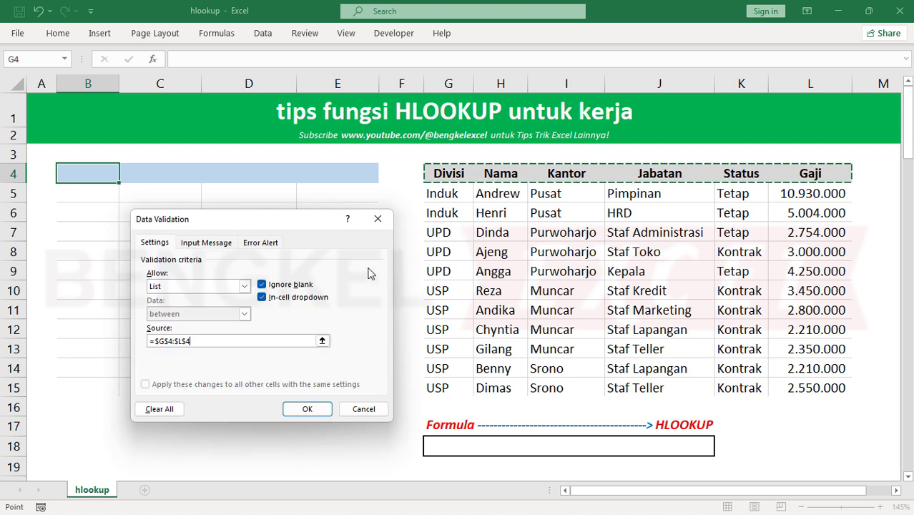
left_click(303, 408)
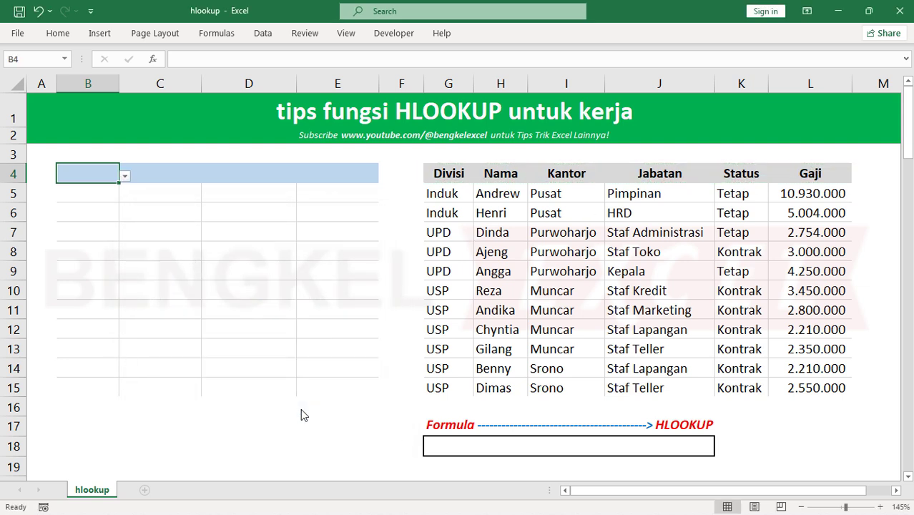
Step: Choose Divisi from the dropdown list in B4 and fill the cell across to E4
left_click(124, 176)
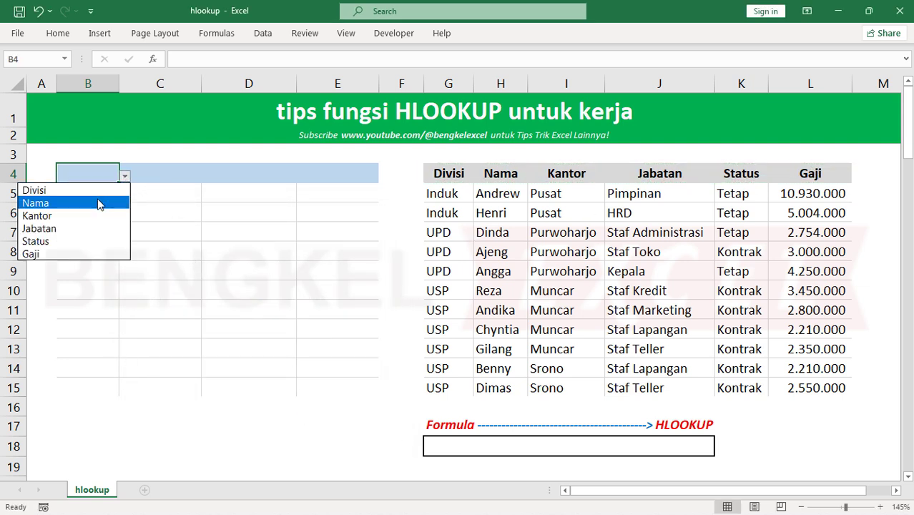
left_click(100, 194)
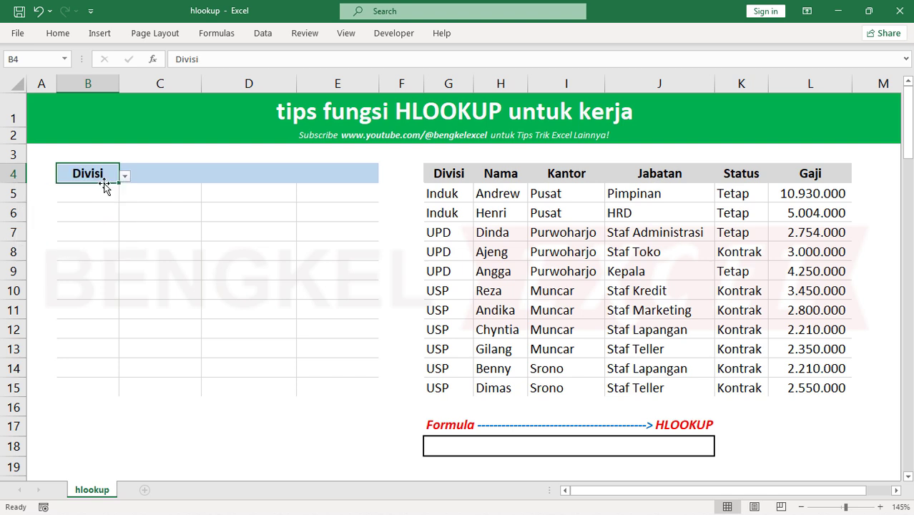
left_click(211, 169)
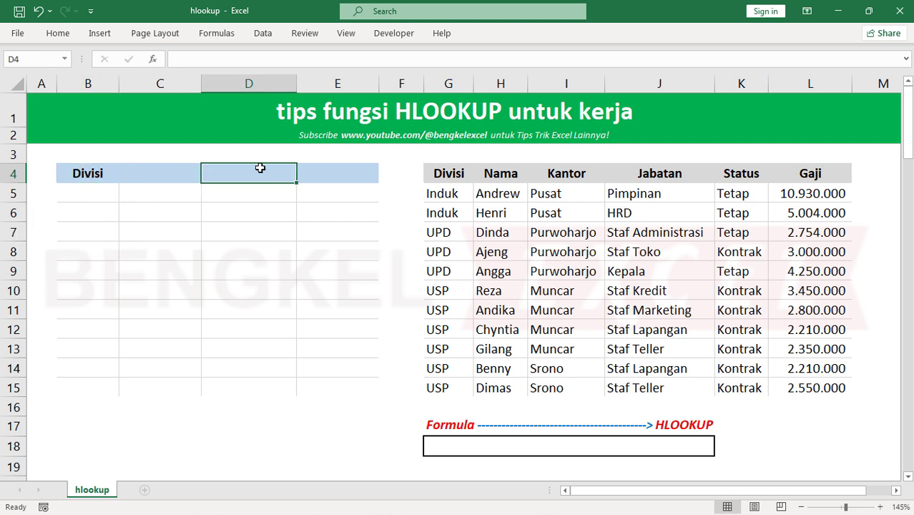
left_click(333, 176)
left_click(92, 172)
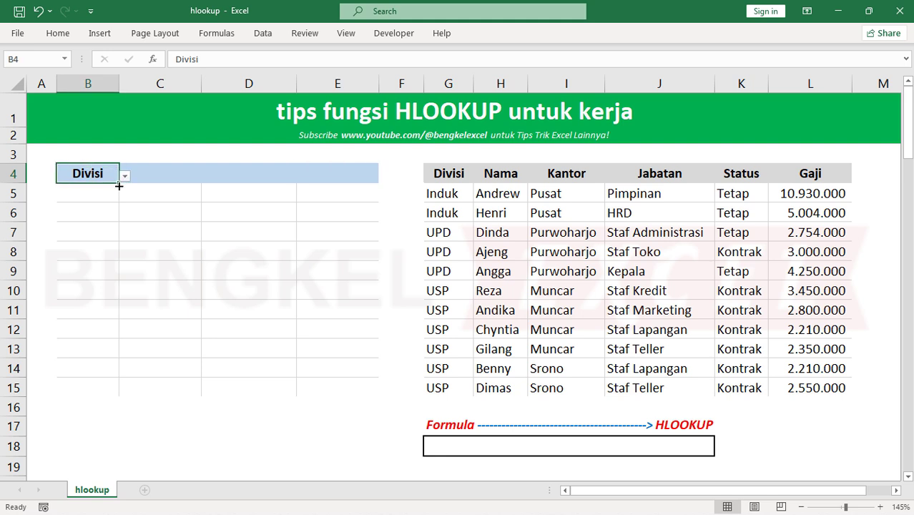
left_click_drag(118, 183, 369, 180)
Step: Use the header dropdown lists to set C4 to Nama, D4 to Jabatan and E4 to Gaji
left_click(178, 170)
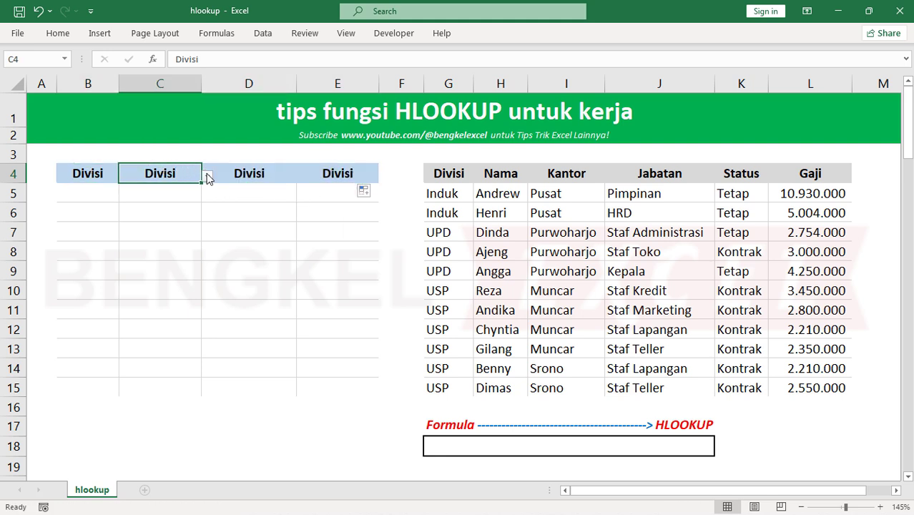
left_click(206, 176)
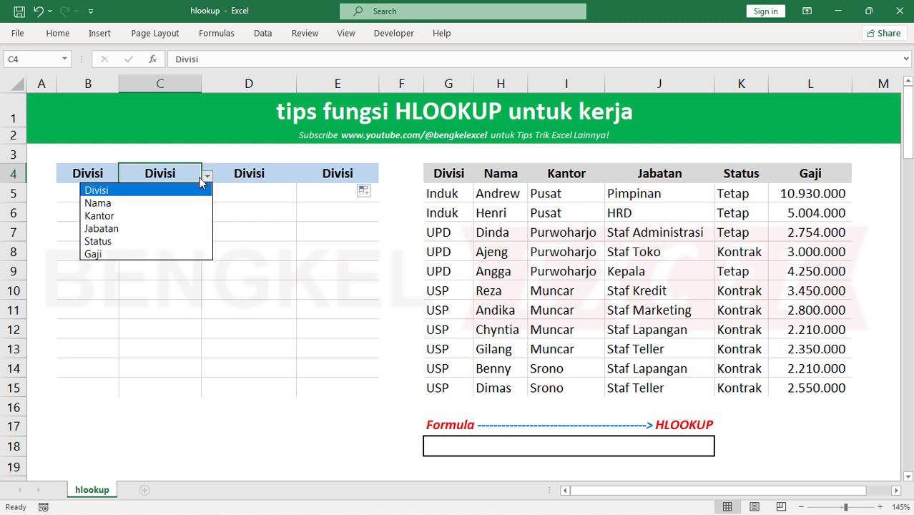
left_click(162, 203)
left_click(248, 173)
left_click(297, 200)
left_click(273, 173)
left_click(303, 175)
left_click(222, 229)
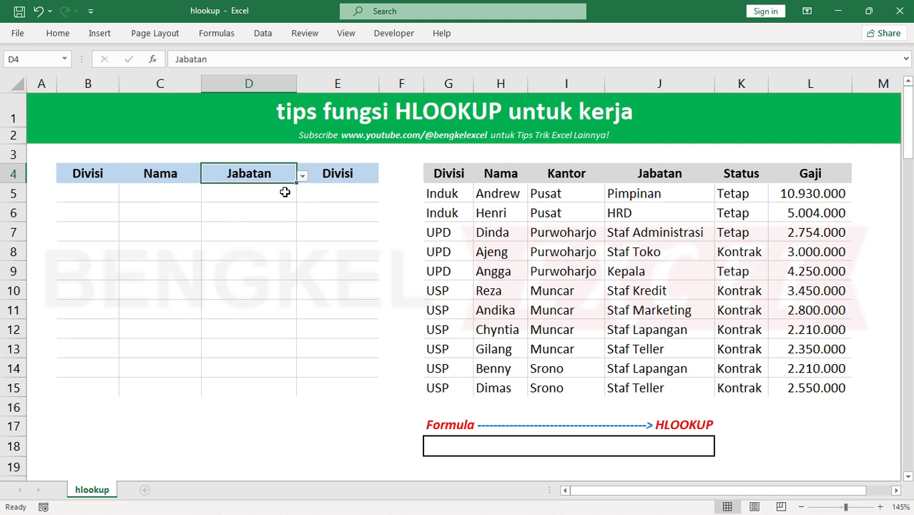
left_click(346, 172)
left_click(385, 177)
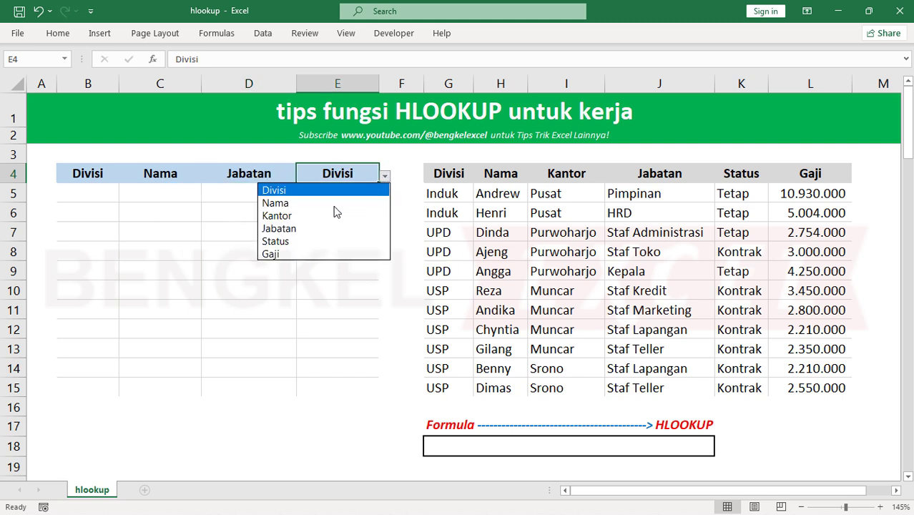
left_click(304, 253)
left_click(254, 248)
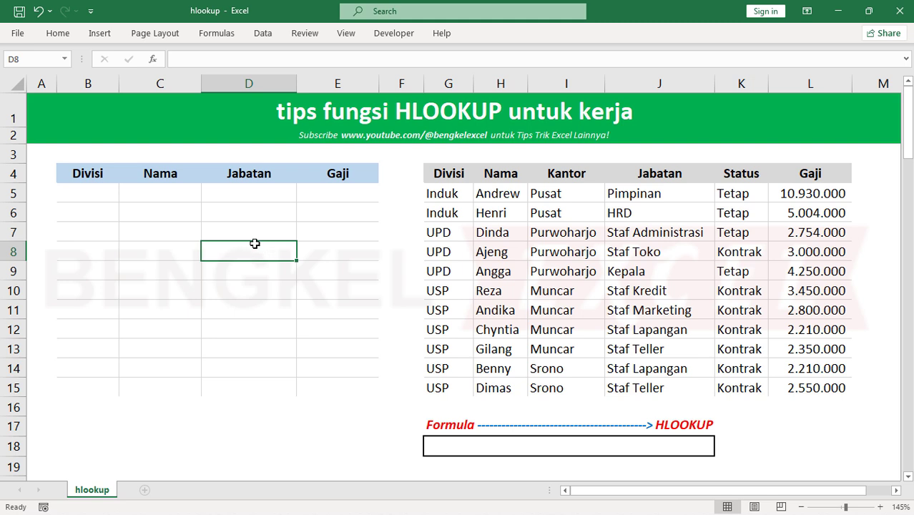
Step: Select B5:E15 and start an HLOOKUP formula with the row-locked header cell B$4 as the lookup value
left_click(108, 199)
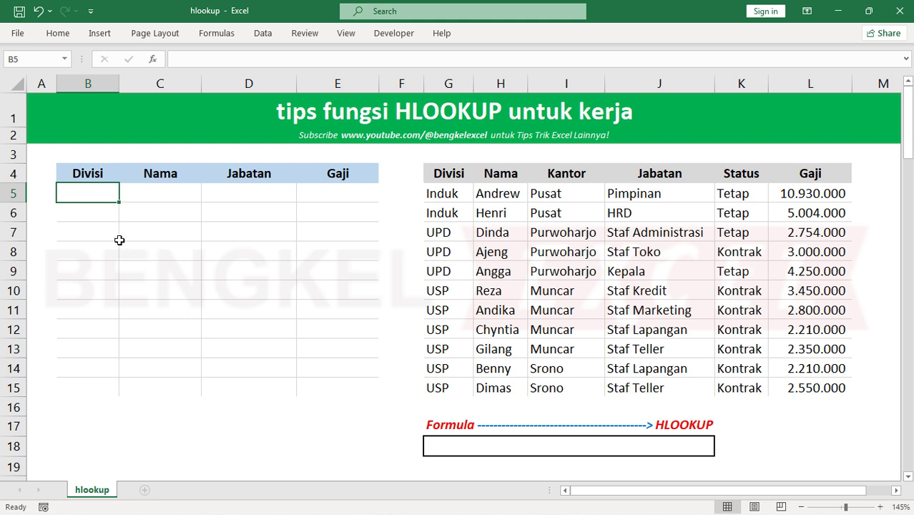
left_click(179, 304)
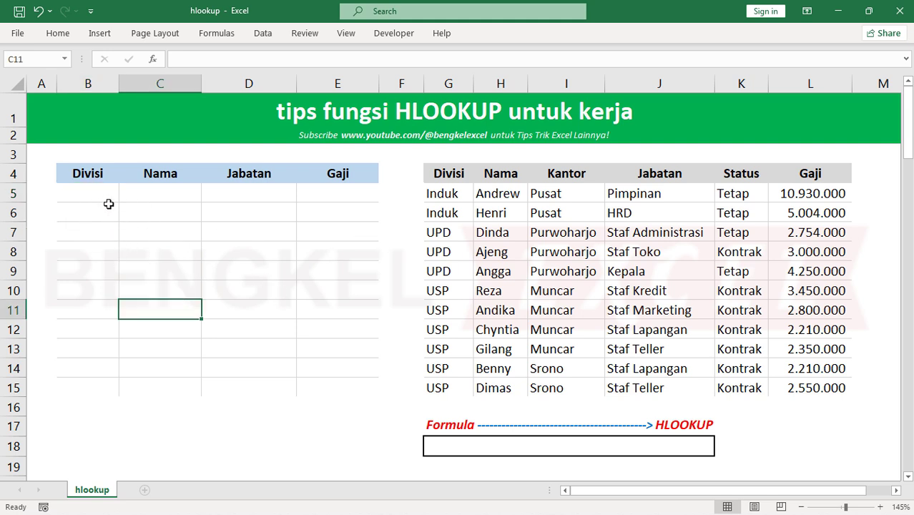
left_click_drag(94, 194, 337, 385)
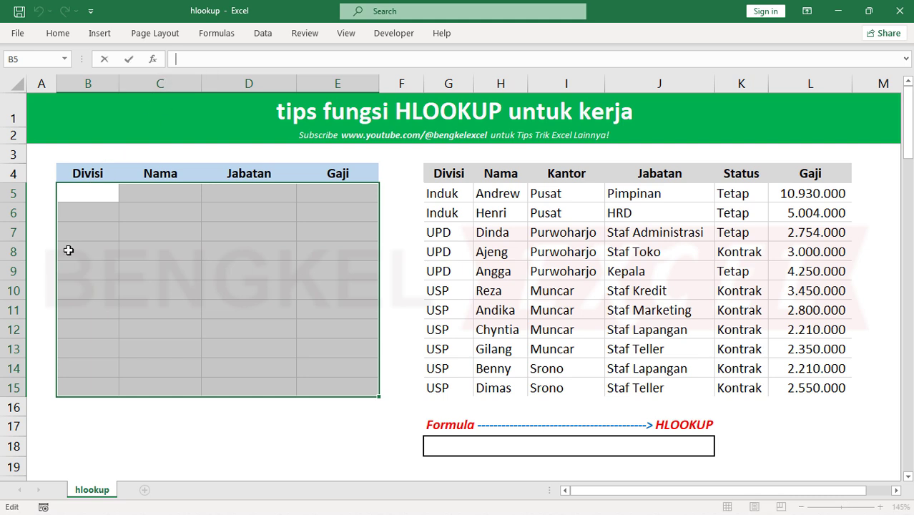
type("=HLOO")
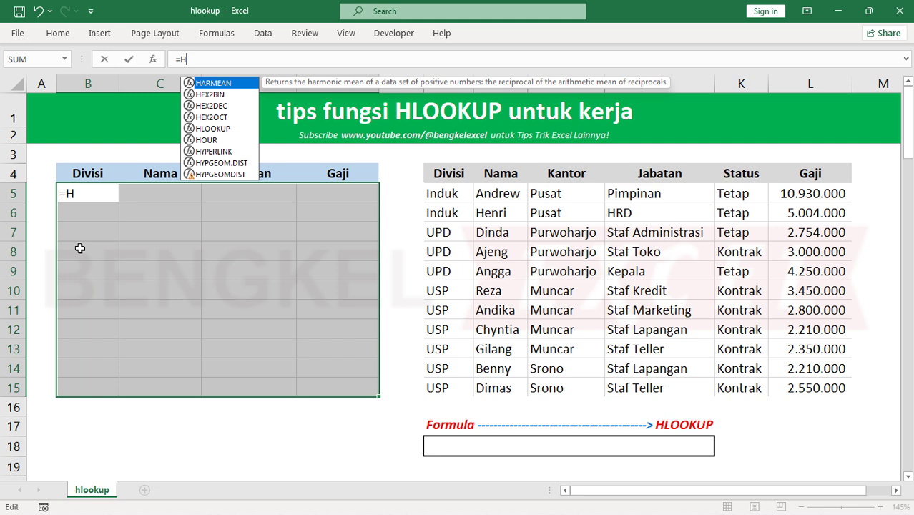
key("Tab")
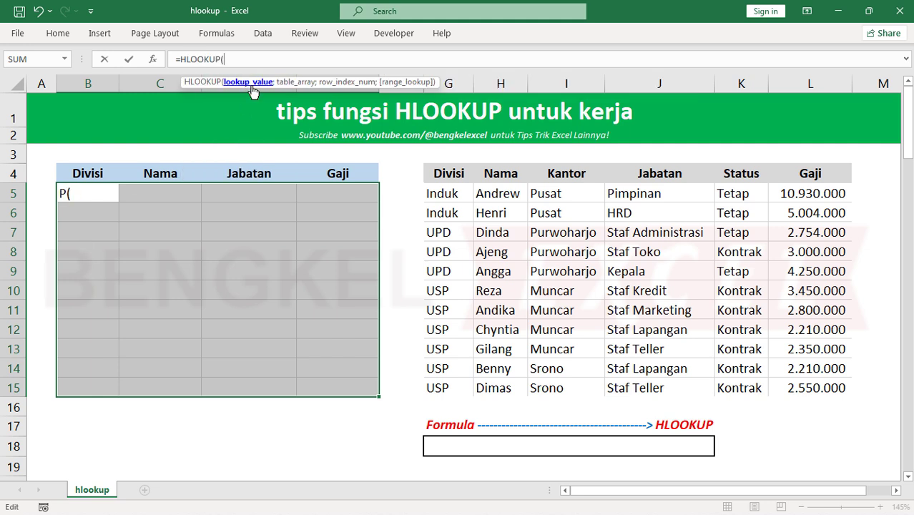
left_click(105, 175)
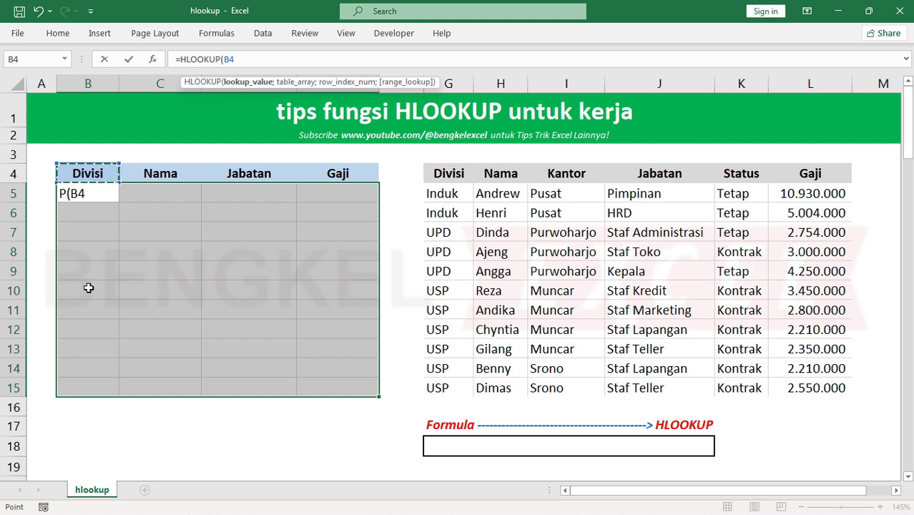
key("F4")
key("F4")
type(";")
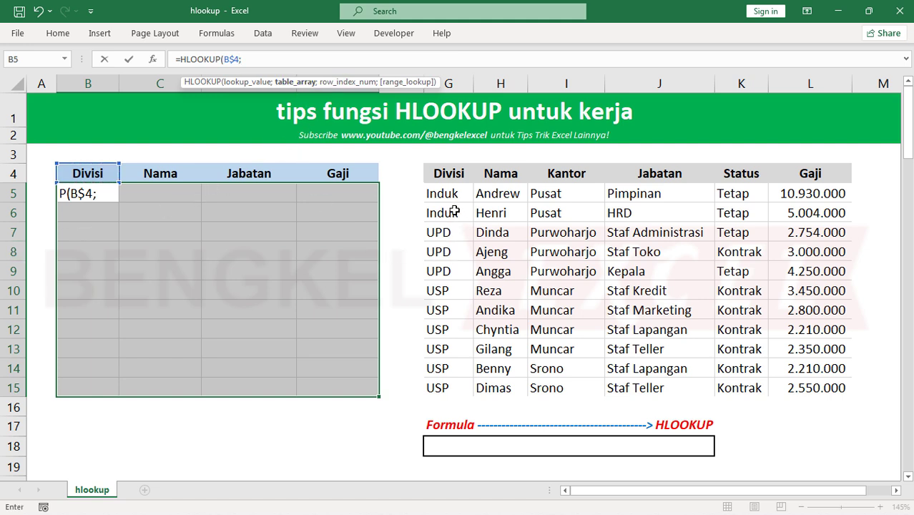
Step: Add the employee table with its headers as the absolute table array $G$4:$L$15 in the HLOOKUP formula
left_click_drag(453, 172, 812, 388)
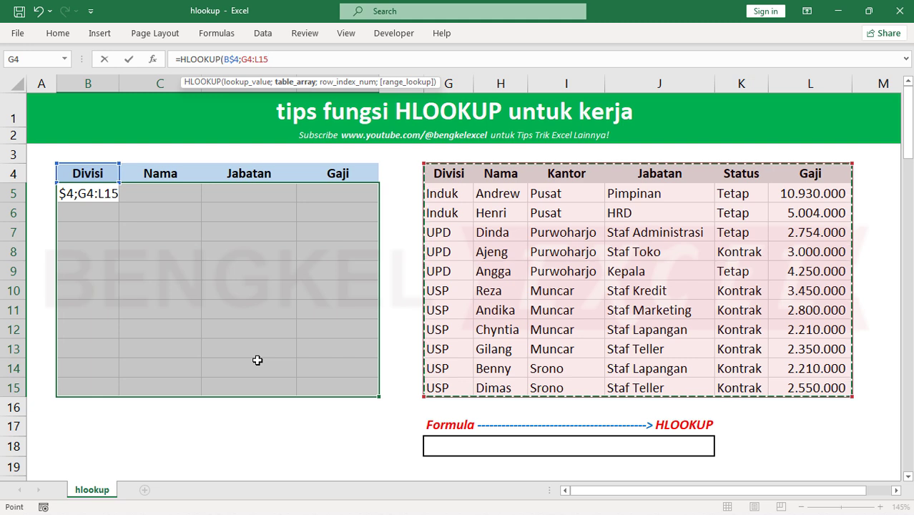
key("F4")
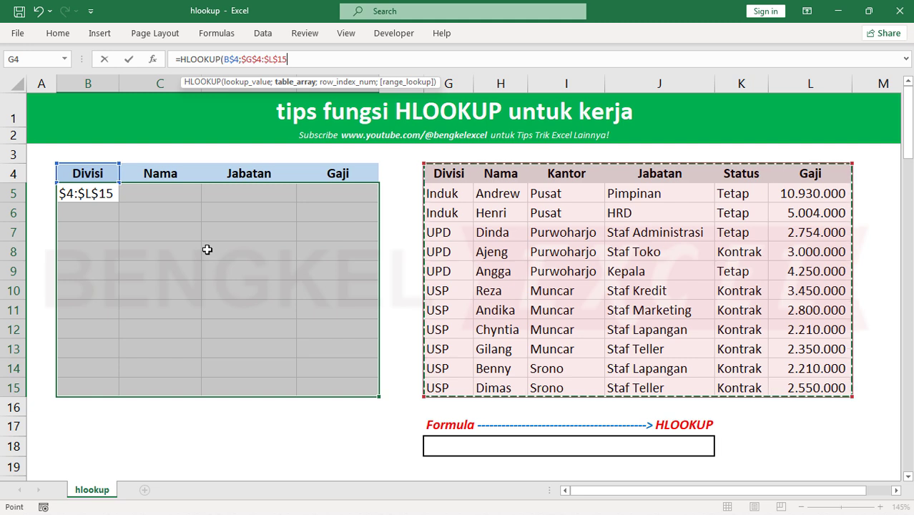
type(";")
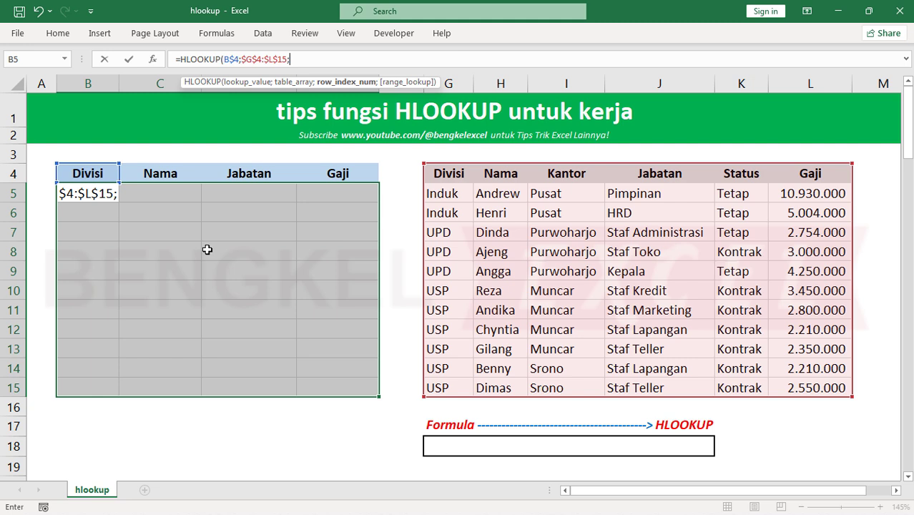
Step: Complete the formula with row index ROW()-3 and exact match 0, and enter it in all cells of B5:E15
type("ROW")
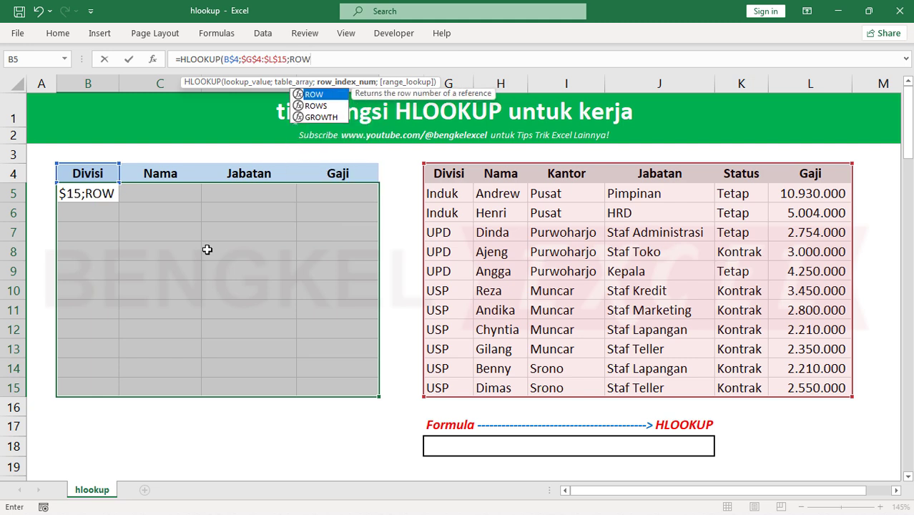
type("(")
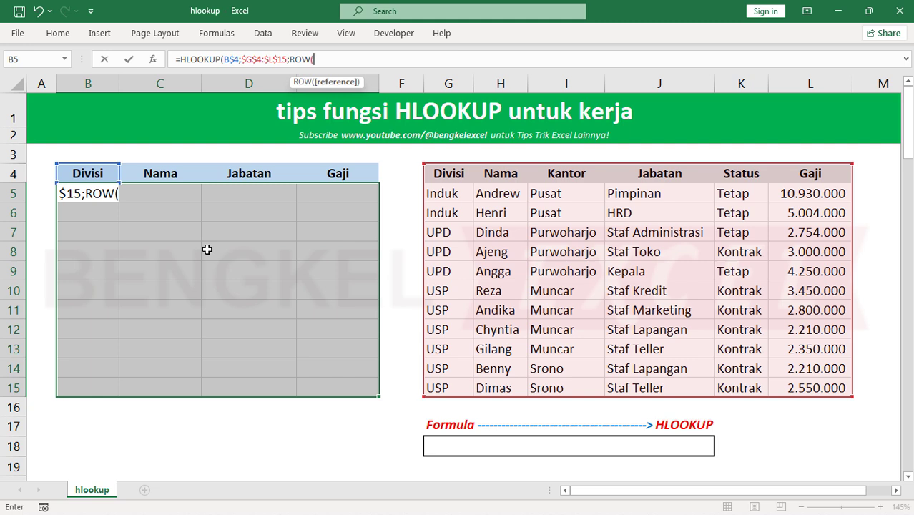
type(")-3")
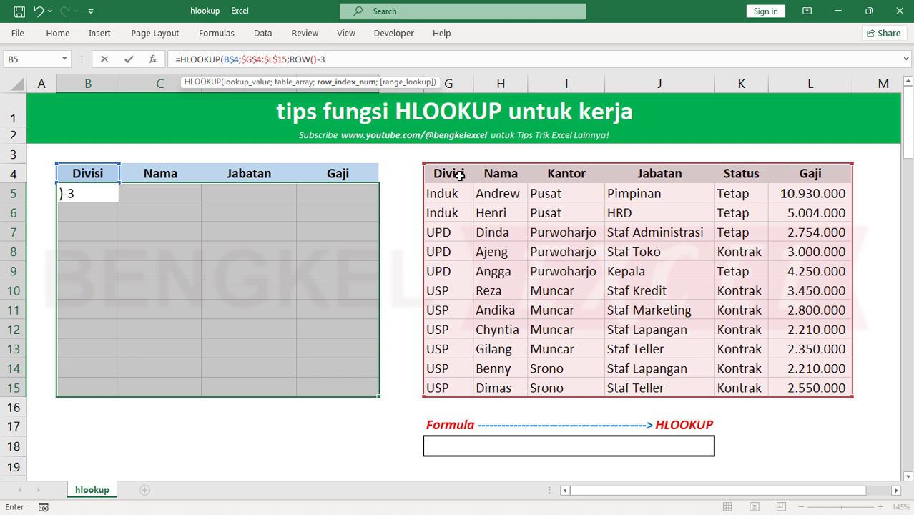
type(";0")
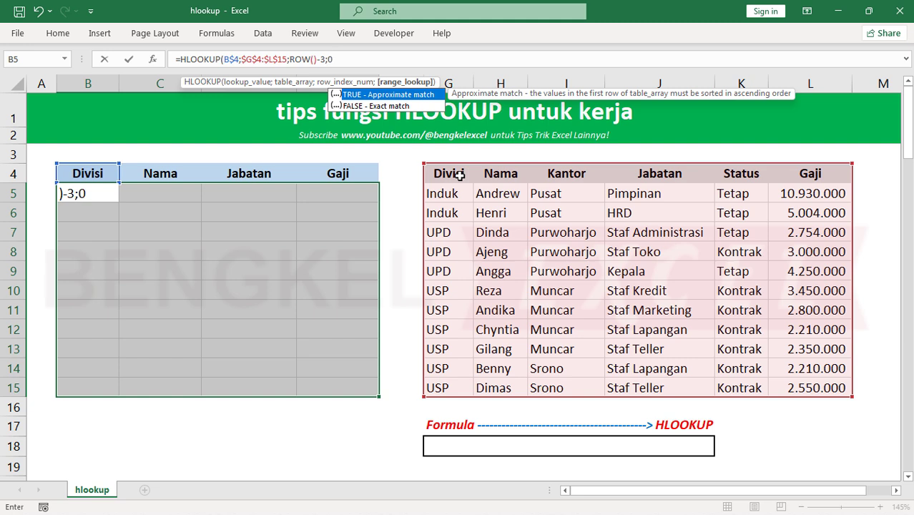
type(")")
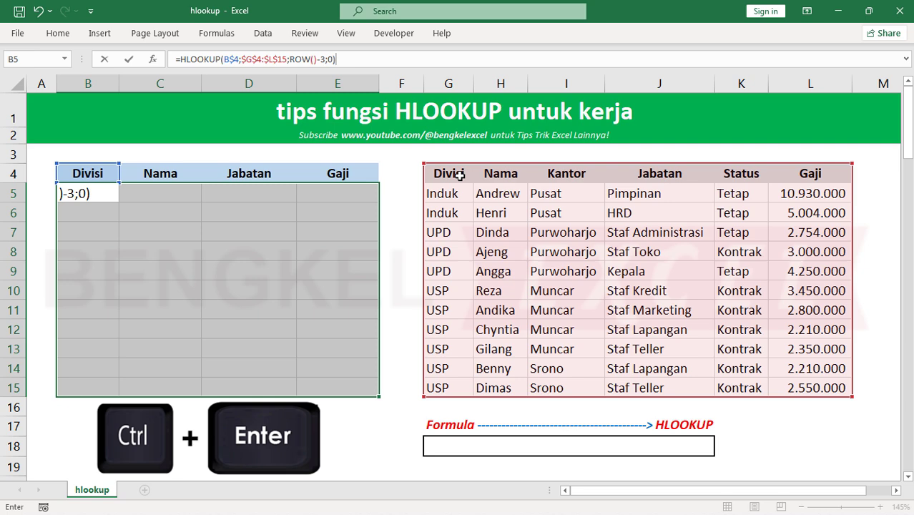
key("ctrl+Return")
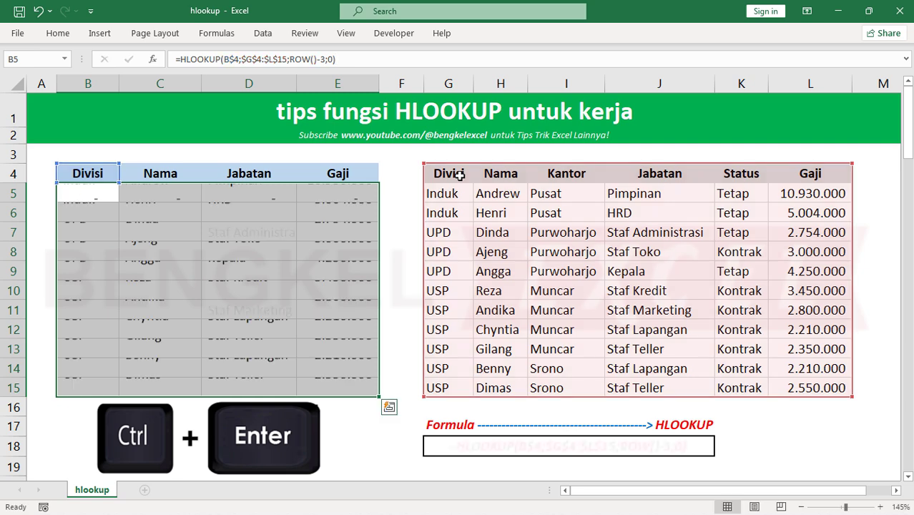
left_click(234, 59)
key("Escape")
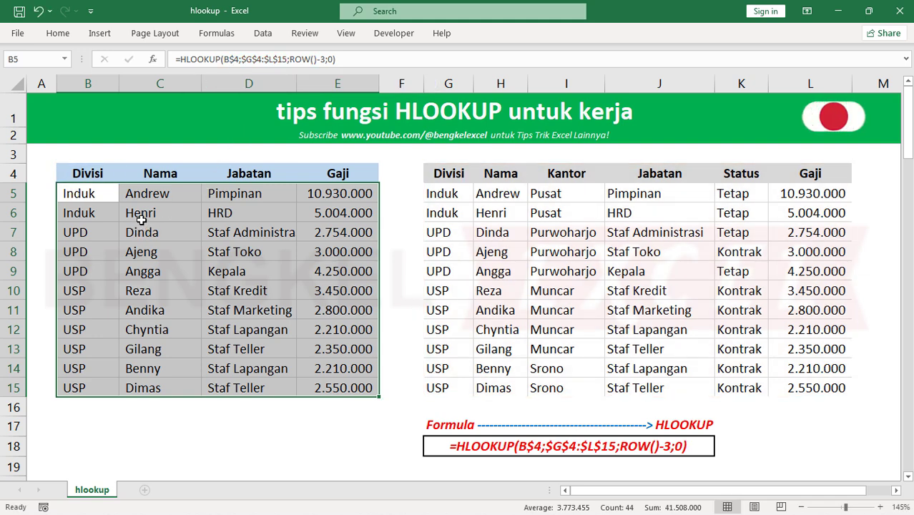
Step: Test the header dropdown lists by switching B4 to Nama, B4 again to Status, and C4 to Kantor
left_click(93, 173)
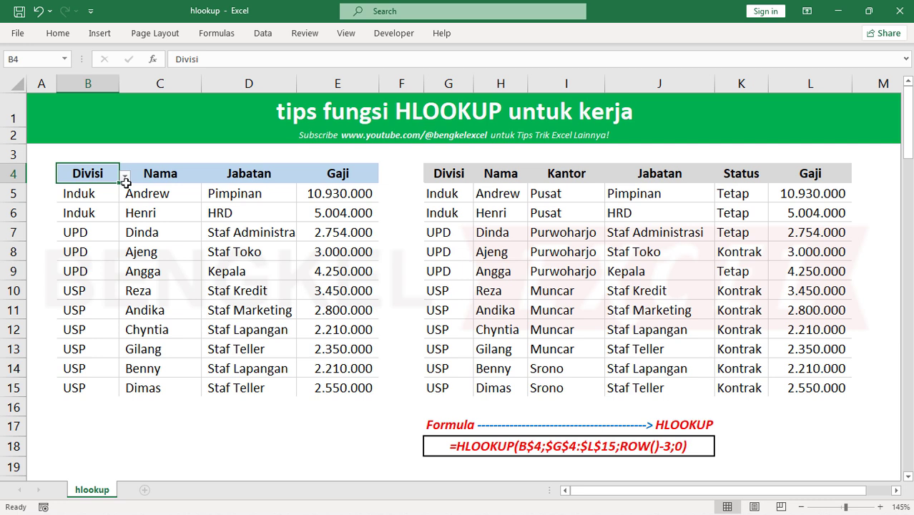
left_click(125, 175)
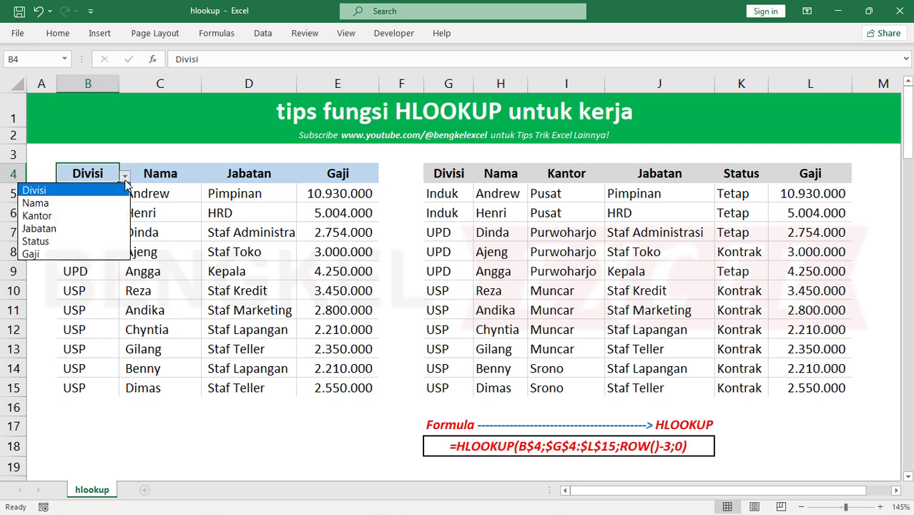
left_click(67, 204)
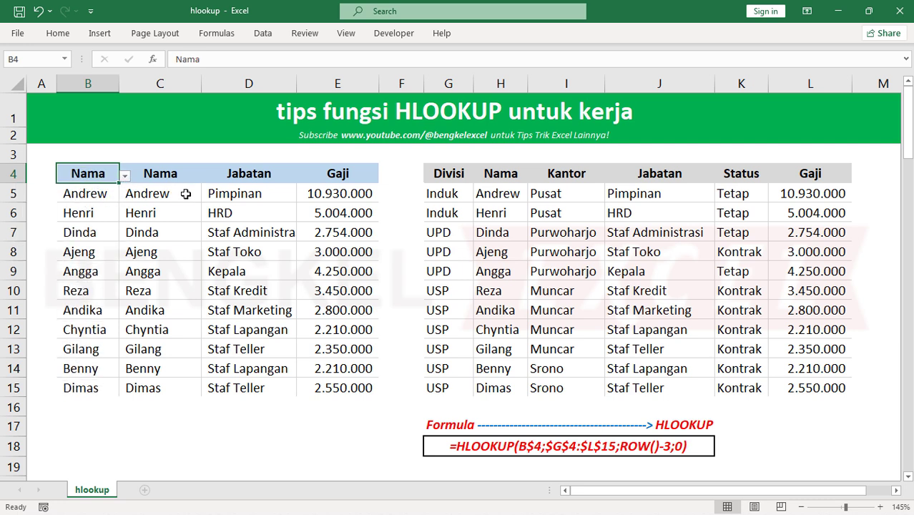
left_click(124, 176)
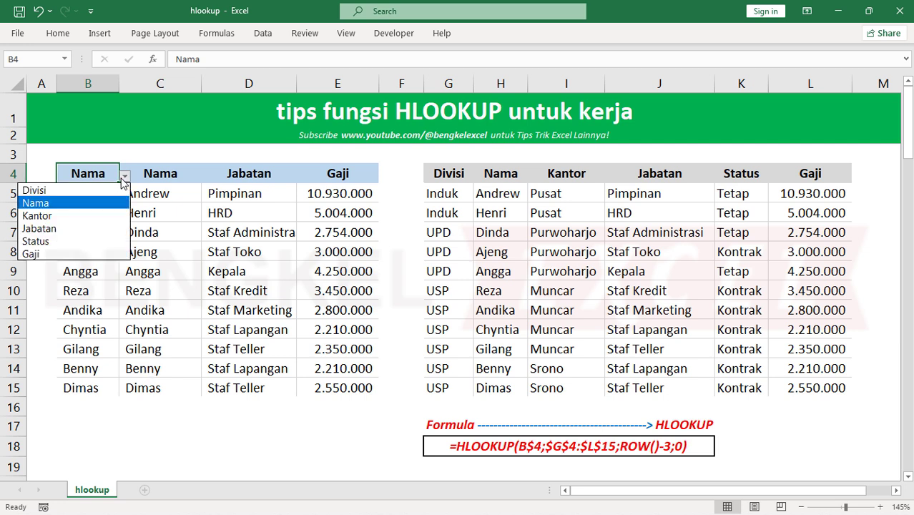
left_click(68, 241)
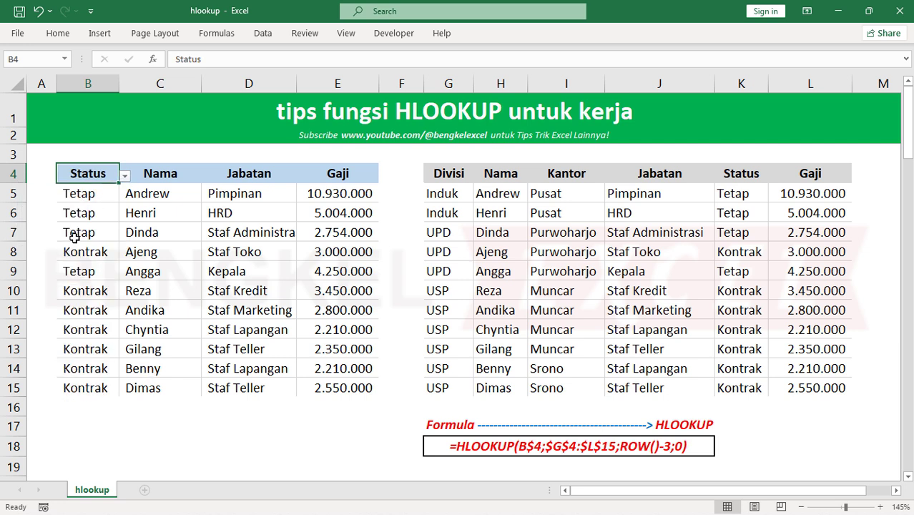
left_click(194, 176)
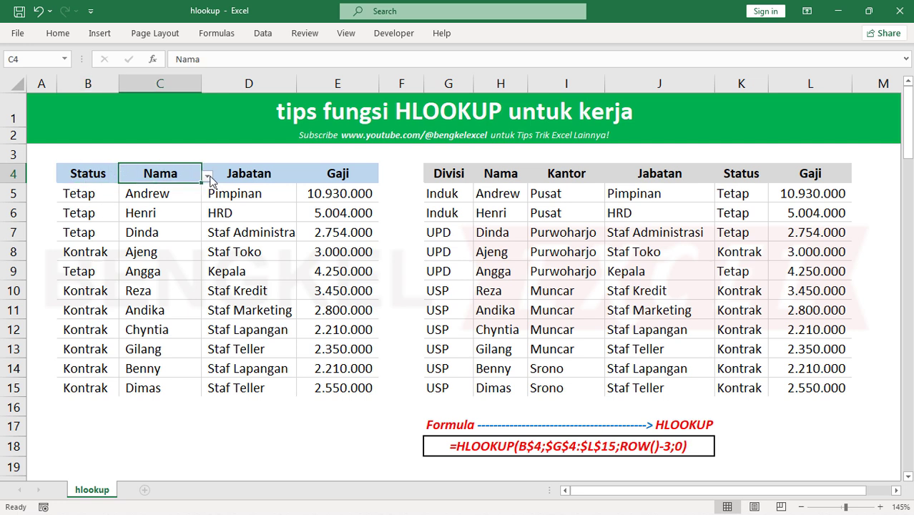
left_click(206, 177)
left_click(147, 211)
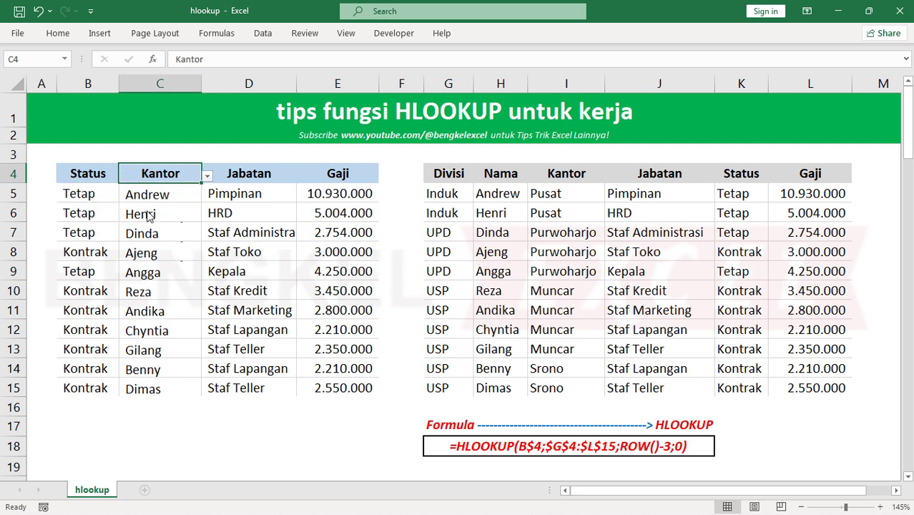
Step: Choose Divisi as the header in D4 and Nama in E4 from their dropdown lists
left_click(261, 181)
left_click(301, 176)
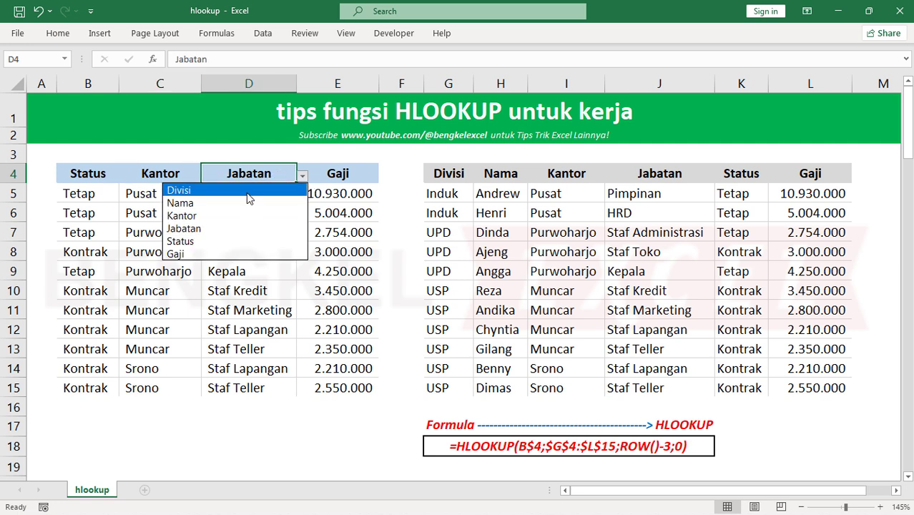
left_click(248, 192)
left_click(371, 178)
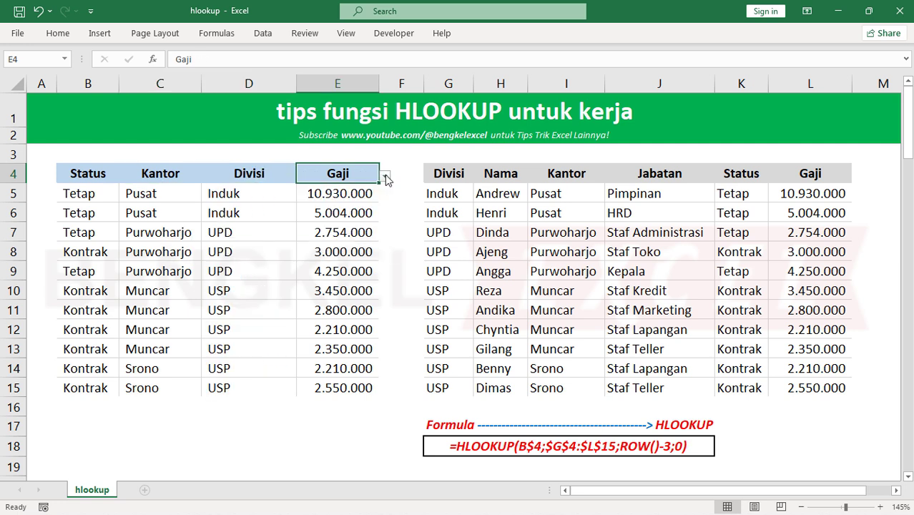
left_click(385, 178)
left_click(301, 203)
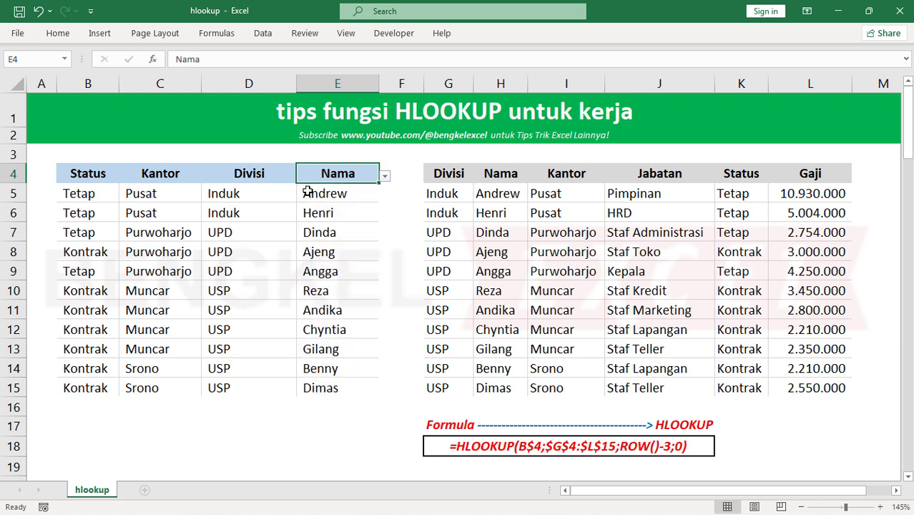
Step: Set the header in B4 to Divisi and the one in C4 to Status from their dropdown lists
left_click(115, 175)
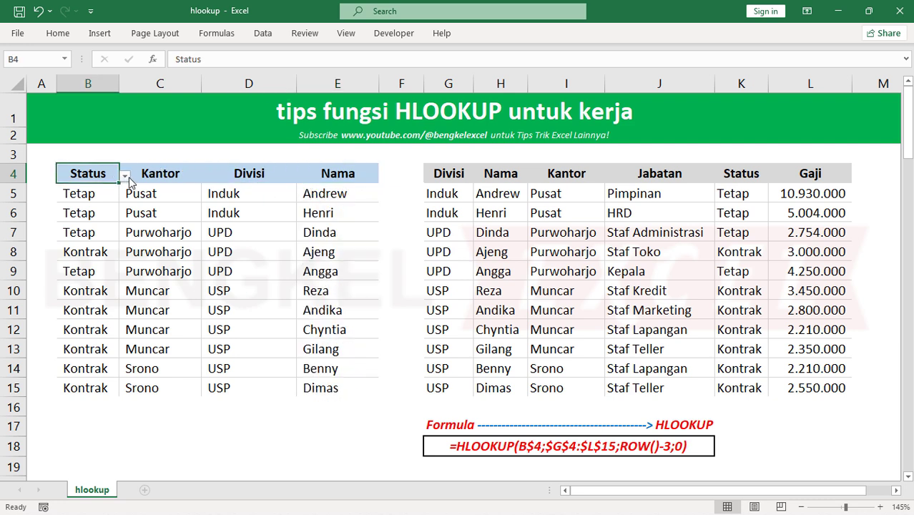
left_click(124, 175)
left_click(115, 188)
left_click(199, 177)
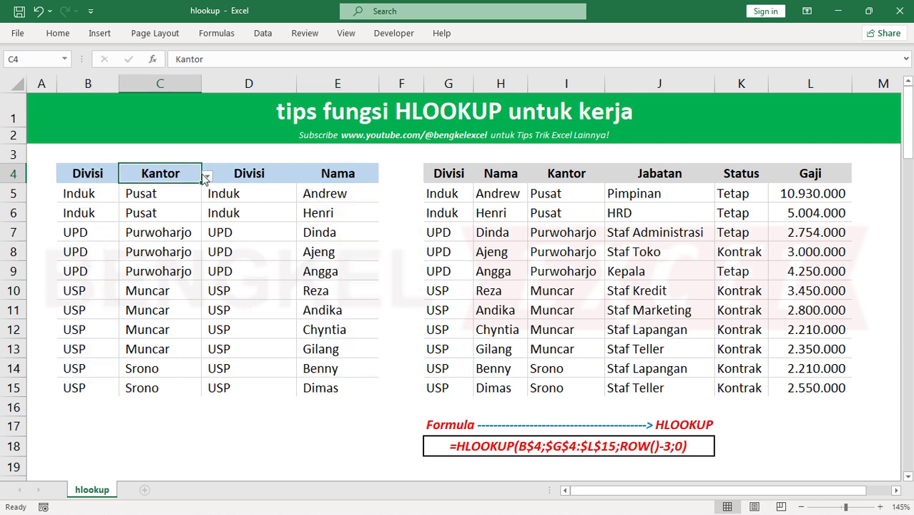
left_click(206, 177)
left_click(115, 241)
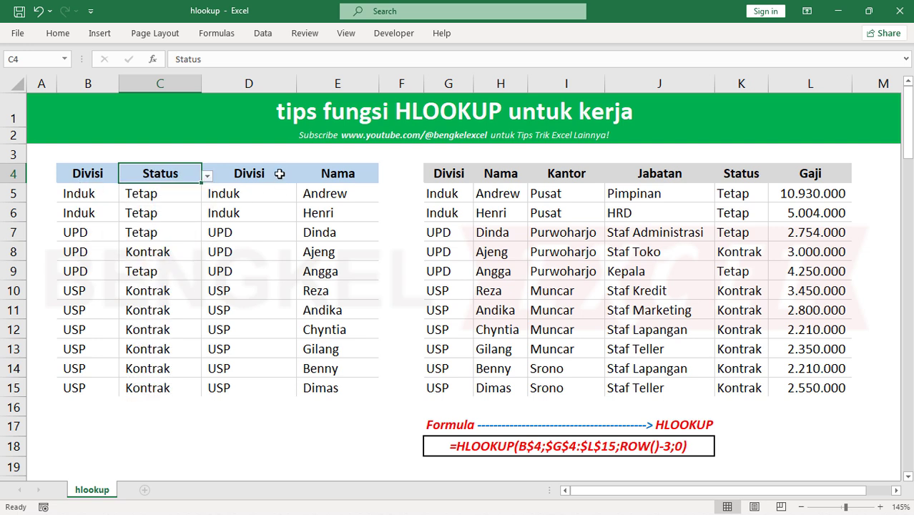
Step: Set the header in D4 to Status and the one in E4 to Gaji from their dropdown lists
left_click(289, 174)
left_click(303, 176)
left_click(224, 241)
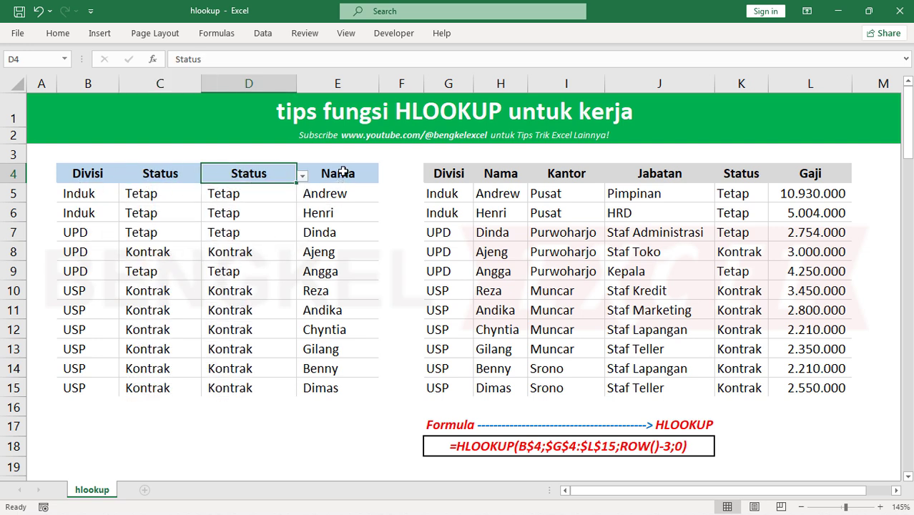
left_click(340, 171)
left_click(385, 175)
left_click(286, 254)
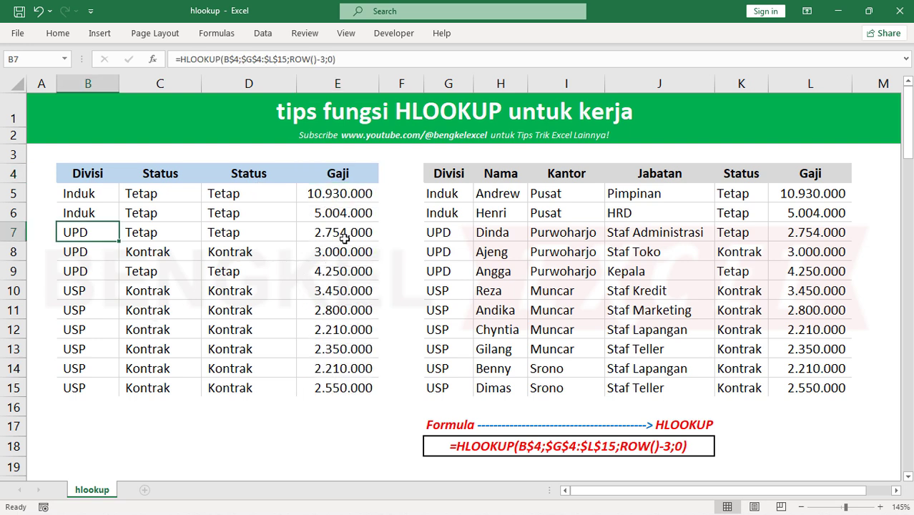
Step: Examine the HLOOKUP formulas in the first result row and the rows above the header row that ROW()-3 offsets
left_click(93, 175)
left_click(178, 200)
left_click(185, 206)
left_click(243, 199)
left_click(304, 187)
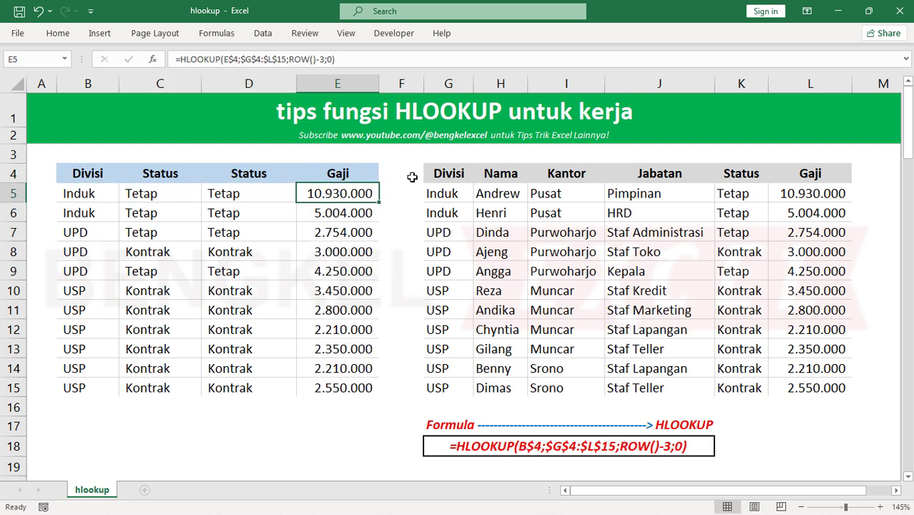
left_click(160, 173)
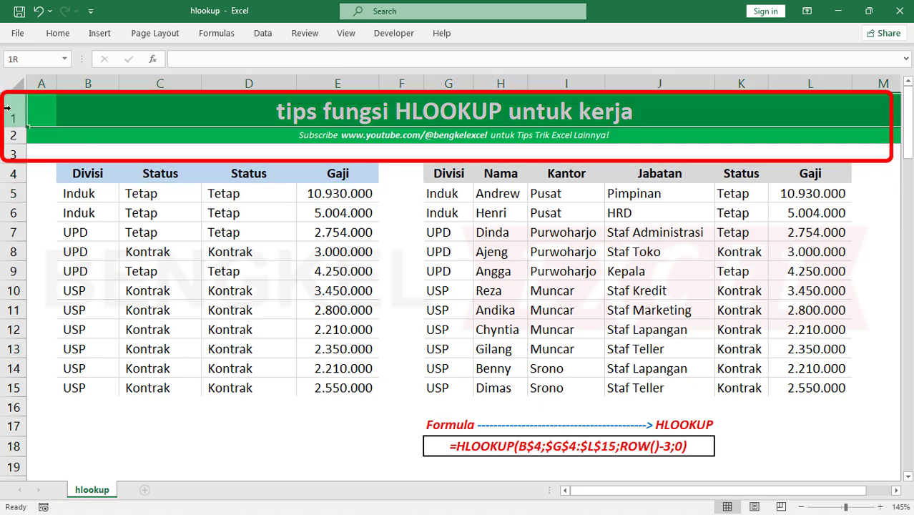
left_click(411, 268)
left_click_drag(13, 116, 13, 153)
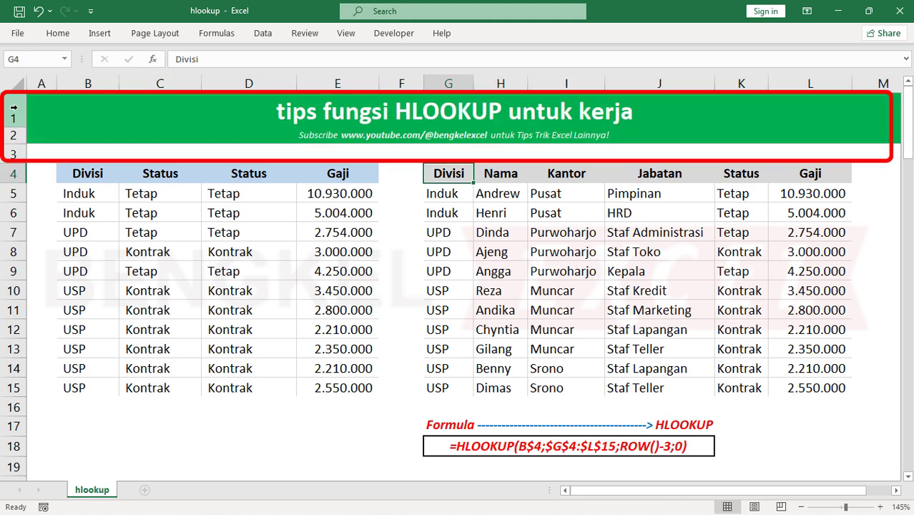
Step: Select the source table G4:L15 to review the range that the HLOOKUP formula searches
left_click(451, 173)
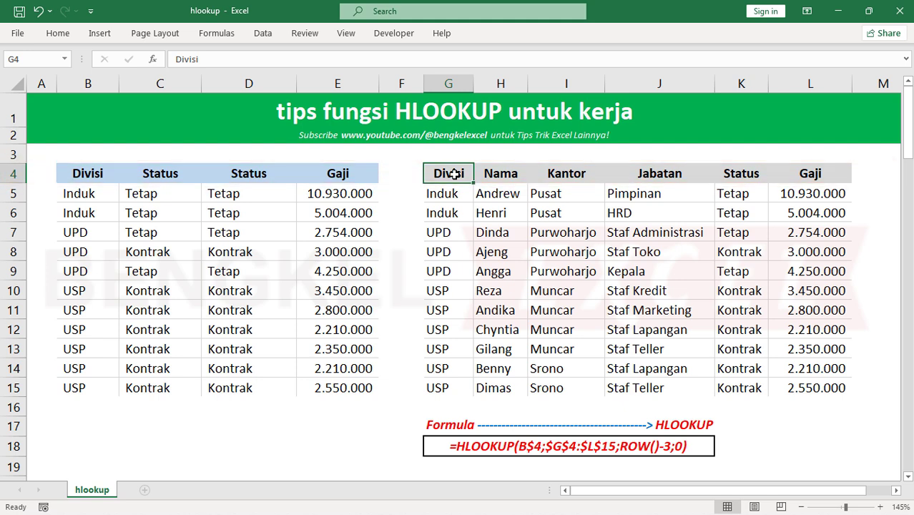
left_click_drag(448, 173, 801, 387)
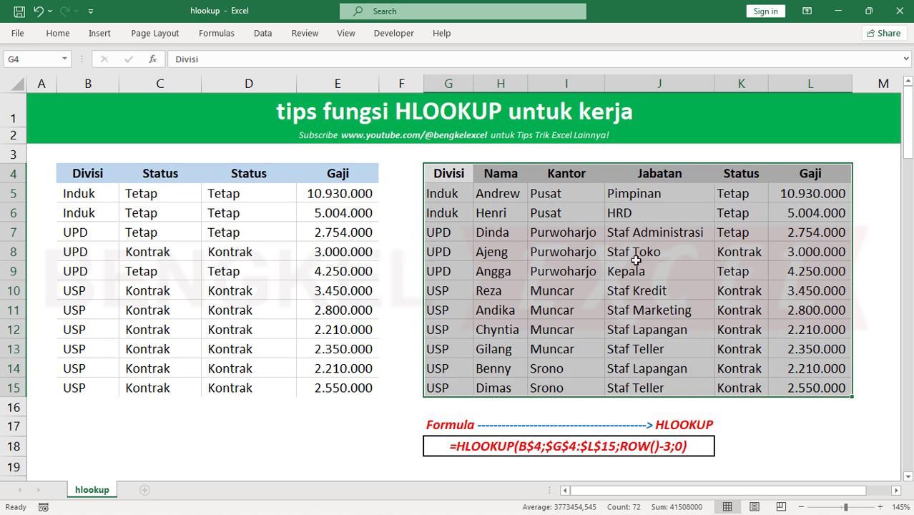
left_click(605, 248)
Step: Set the header in B4 to Nama and the one in C4 to Kantor from their dropdown lists
left_click(88, 173)
left_click(125, 175)
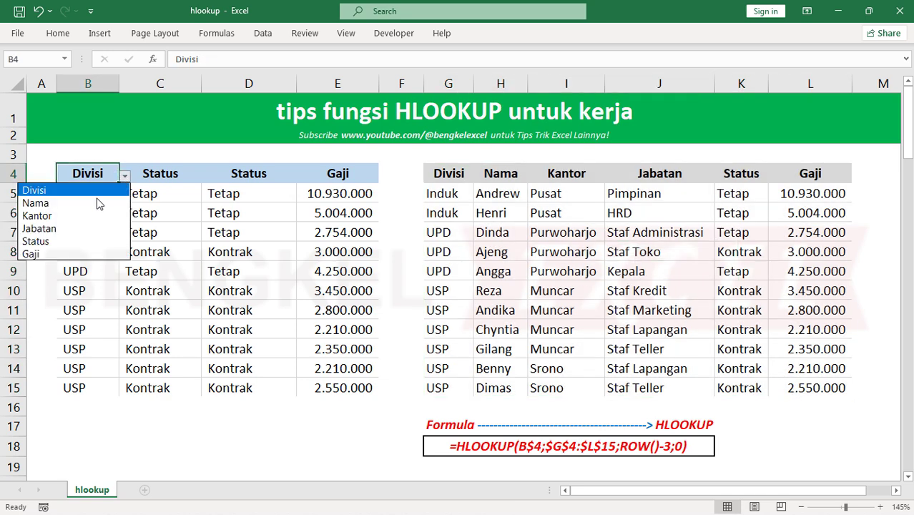
left_click(96, 203)
left_click(179, 173)
left_click(204, 175)
left_click(136, 215)
Step: Set the header in D4 to Jabatan and the one in E4 to Status from their dropdown lists
left_click(283, 175)
left_click(303, 176)
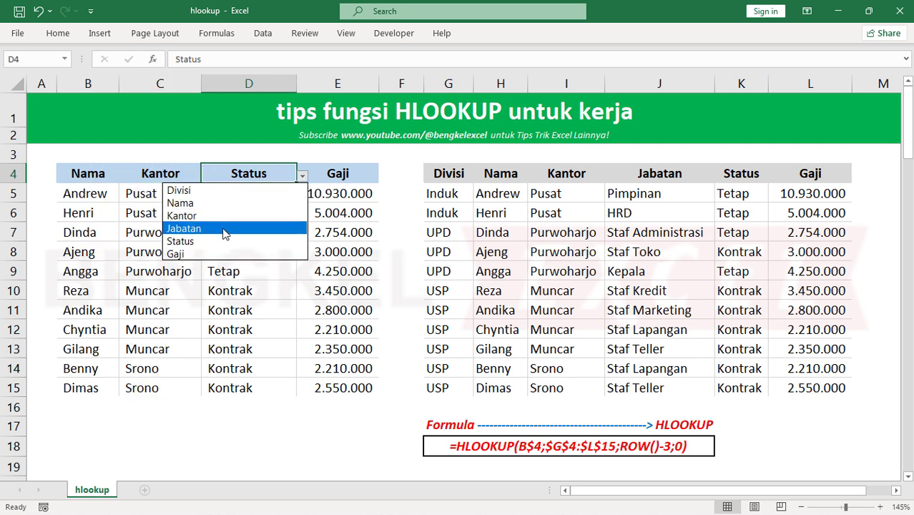
left_click(236, 228)
left_click(336, 173)
left_click(384, 175)
left_click(307, 241)
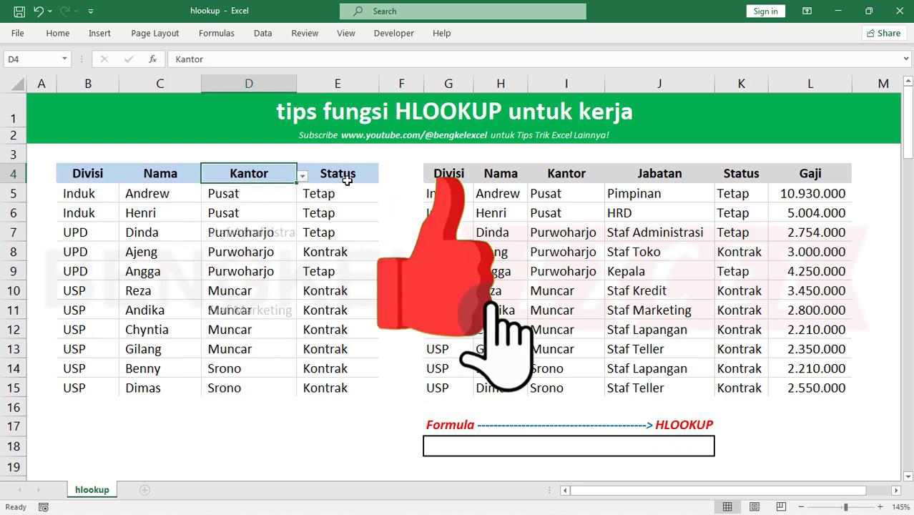
Step: Change the header in E4 to Jabatan from its dropdown list
left_click(351, 174)
left_click(384, 175)
left_click(302, 228)
Step: Choose Status as the header in B4 and Gaji in C4 from their dropdown lists
left_click(88, 173)
left_click(123, 175)
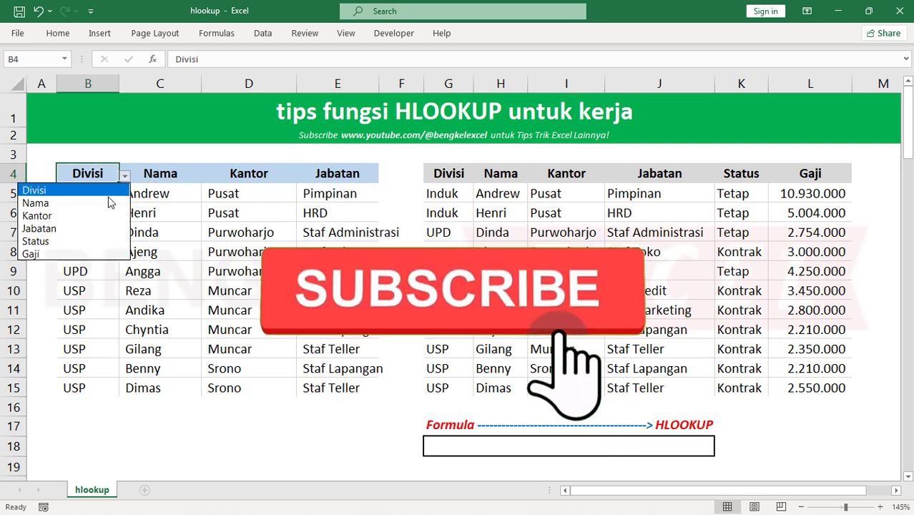
left_click(78, 241)
left_click(160, 173)
left_click(206, 175)
left_click(164, 253)
Step: Choose Divisi as the header in both D4 and E4 from their dropdown lists
left_click(270, 174)
left_click(303, 175)
left_click(214, 190)
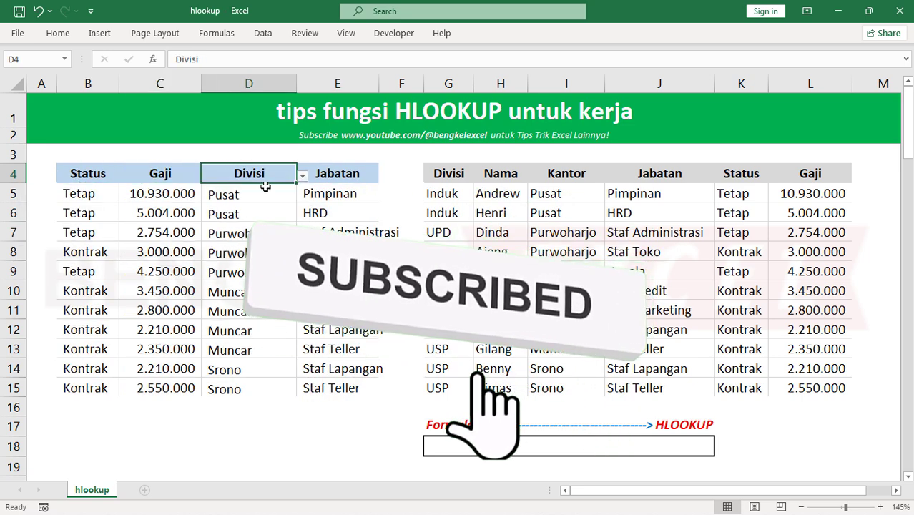
left_click(336, 173)
left_click(384, 175)
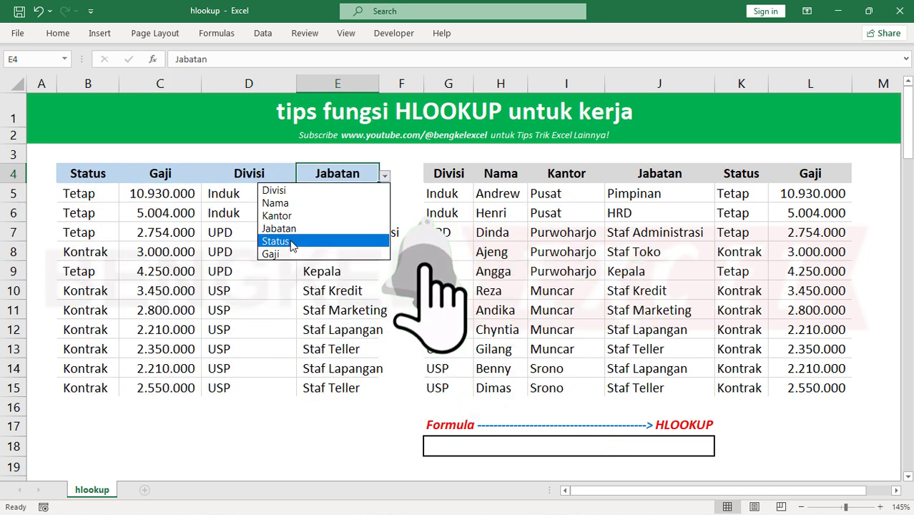
left_click(274, 190)
Step: Change the header in B4 to Nama from its dropdown list
left_click(88, 173)
left_click(124, 175)
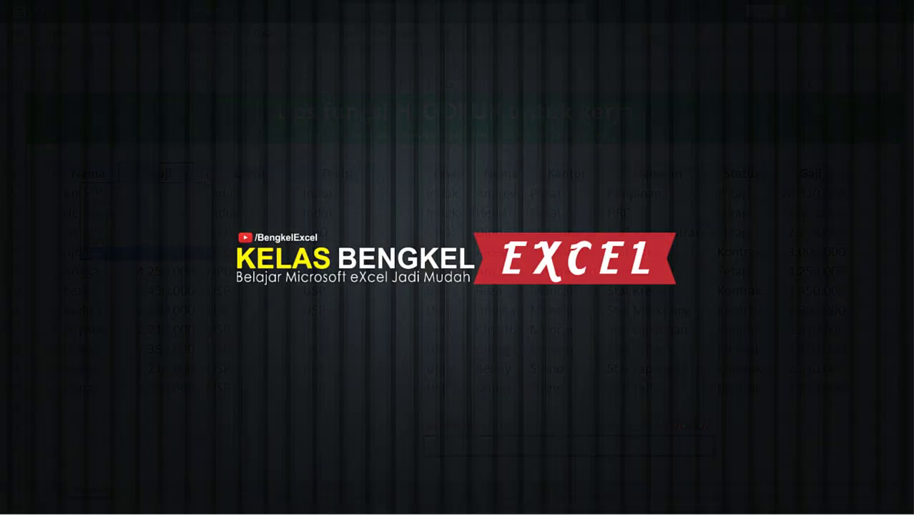